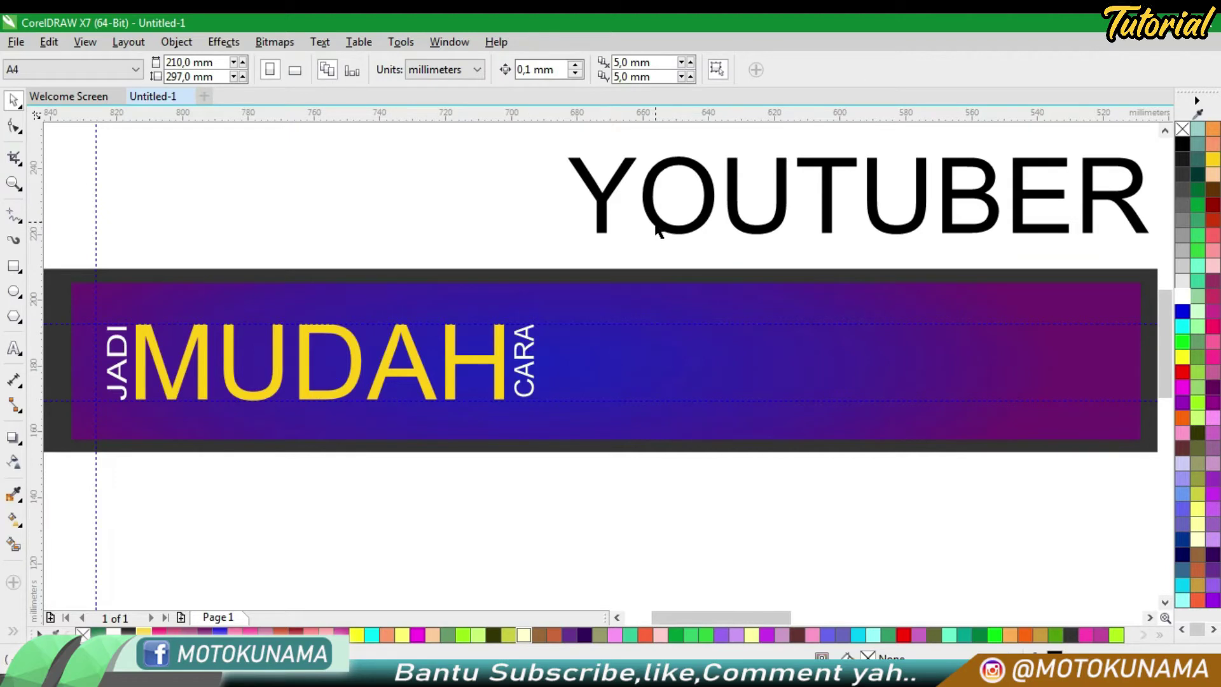
# Move the YOUTUBER text into the banner beside CARA and copy only the fill of MUDAH onto it
pyautogui.moveTo(659, 229); pyautogui.dragTo(632, 389)
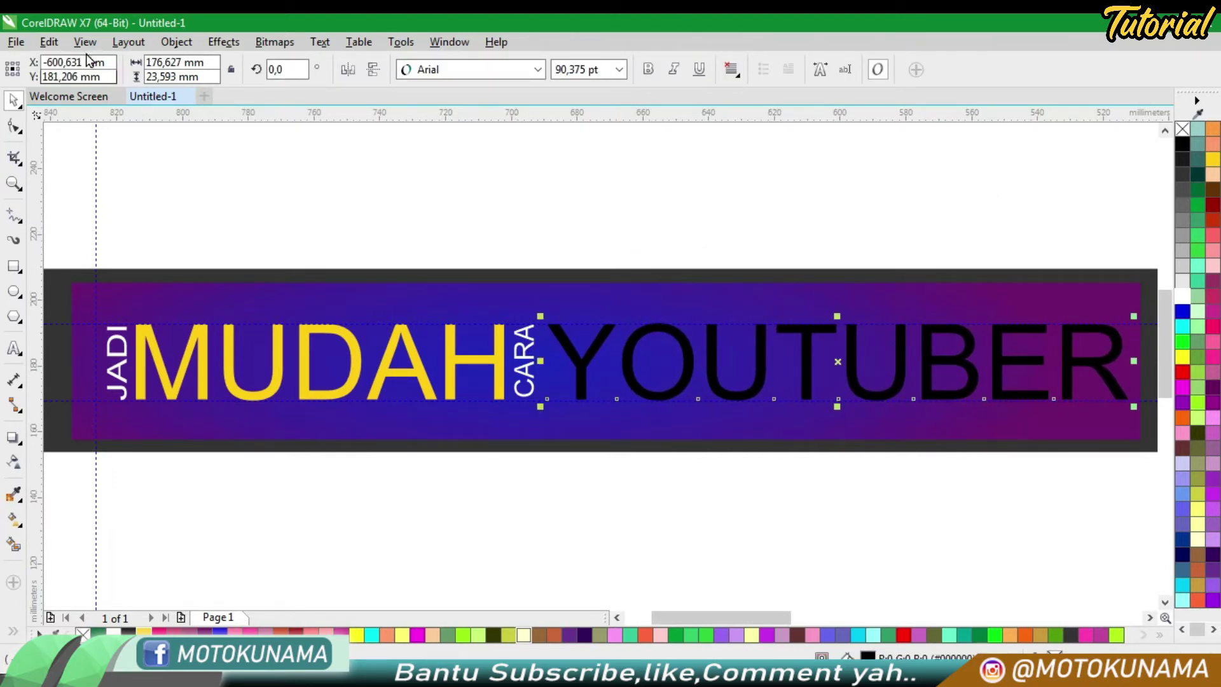
pyautogui.click(49, 42)
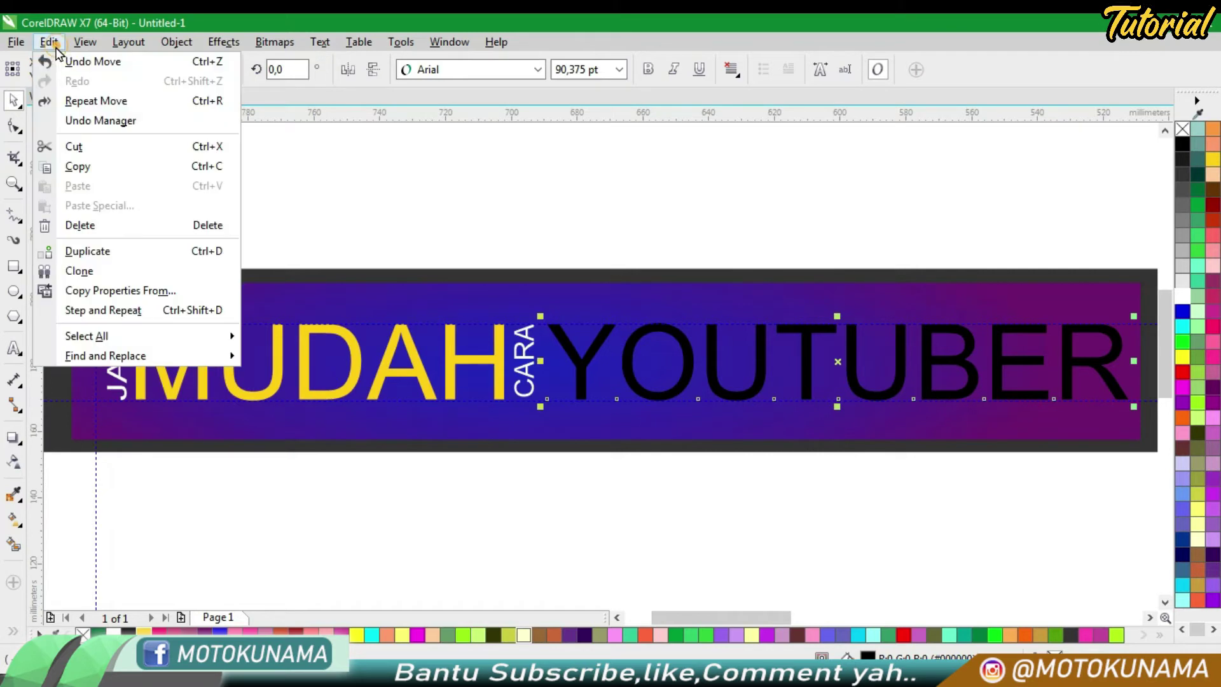
pyautogui.click(101, 294)
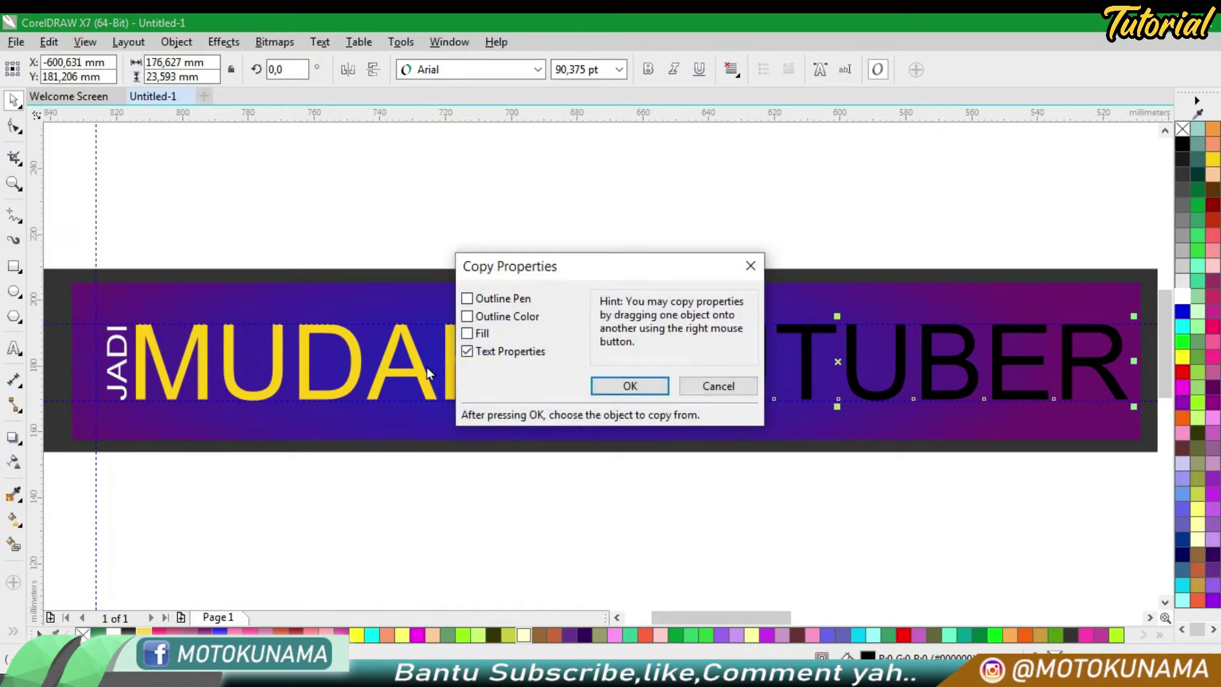
pyautogui.click(468, 352)
pyautogui.click(467, 333)
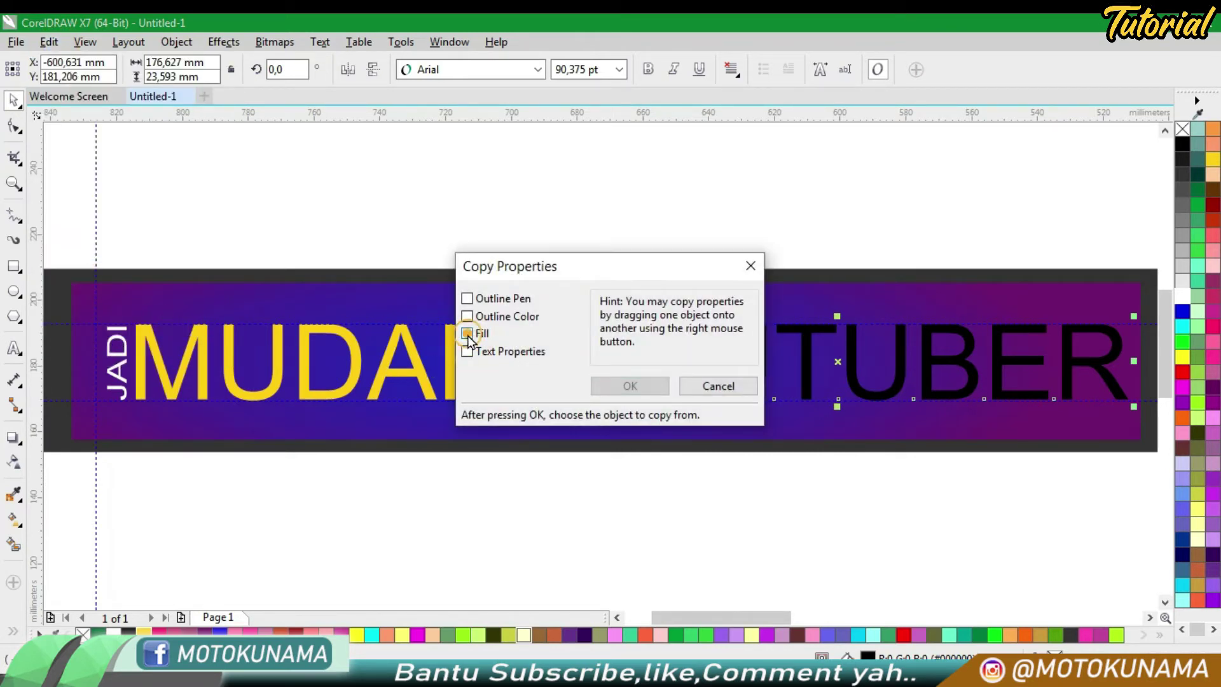
pyautogui.click(605, 388)
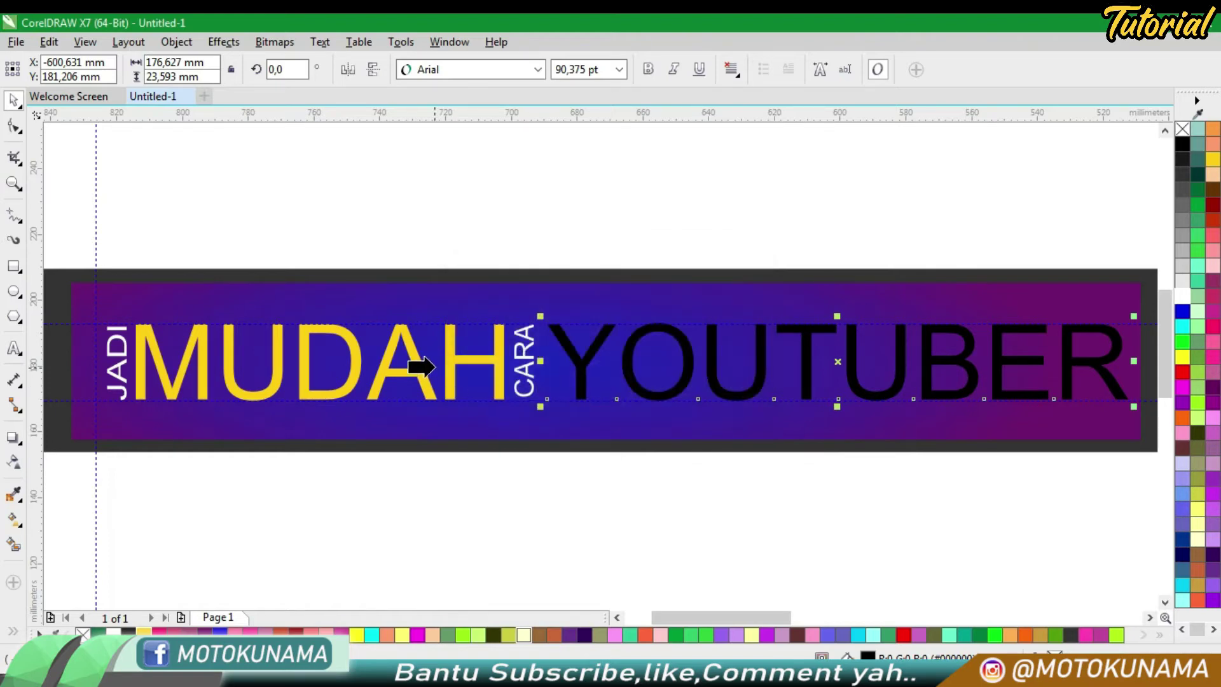
pyautogui.click(451, 366)
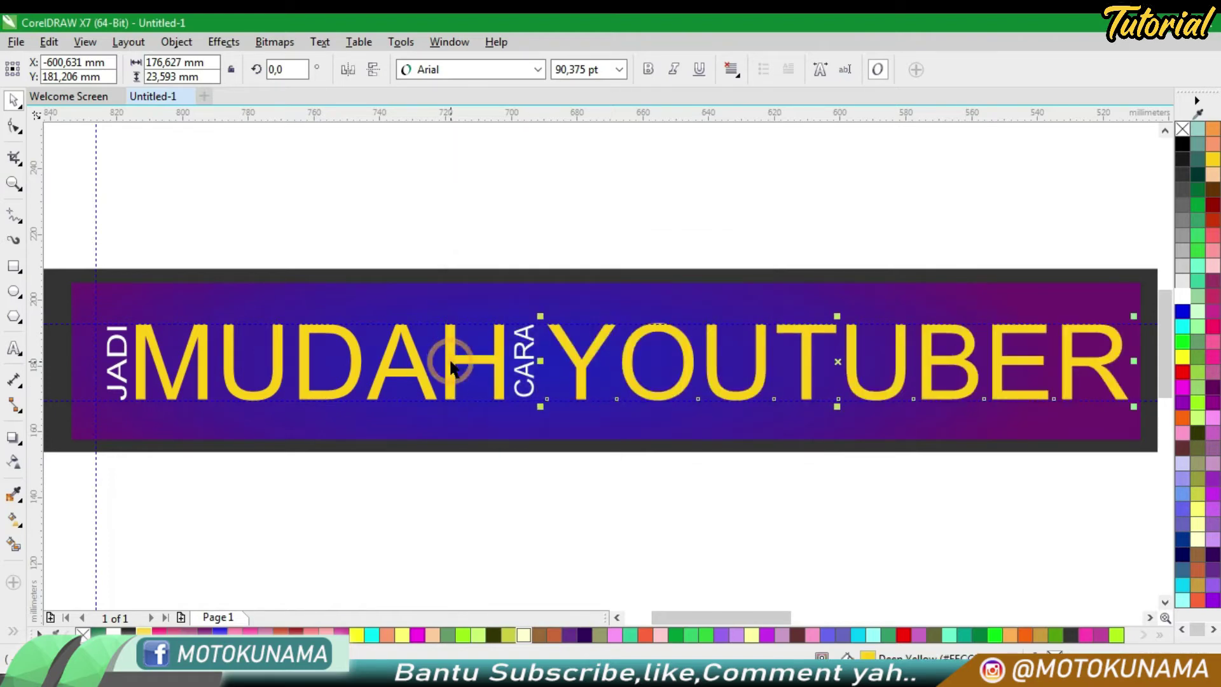
pyautogui.click(443, 216)
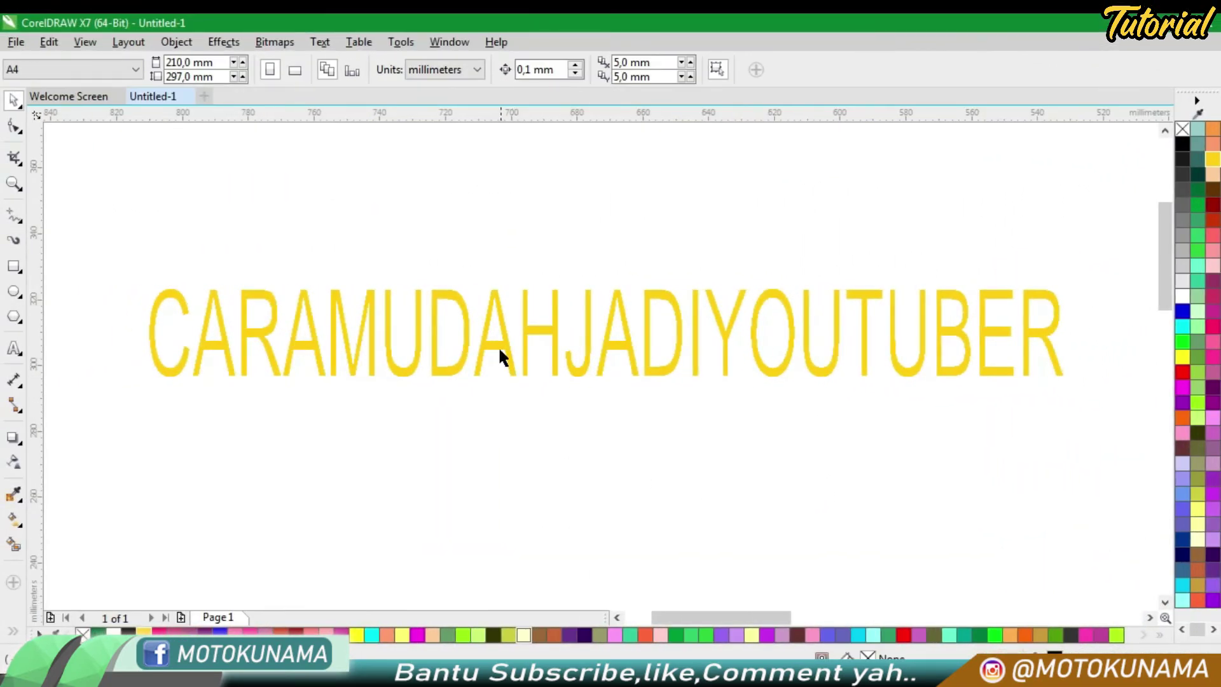
# Widen the letter spacing of CARAMUDAHJADIYOUTUBER to a text width of about 298 mm and shift the text slightly left
pyautogui.click(499, 346)
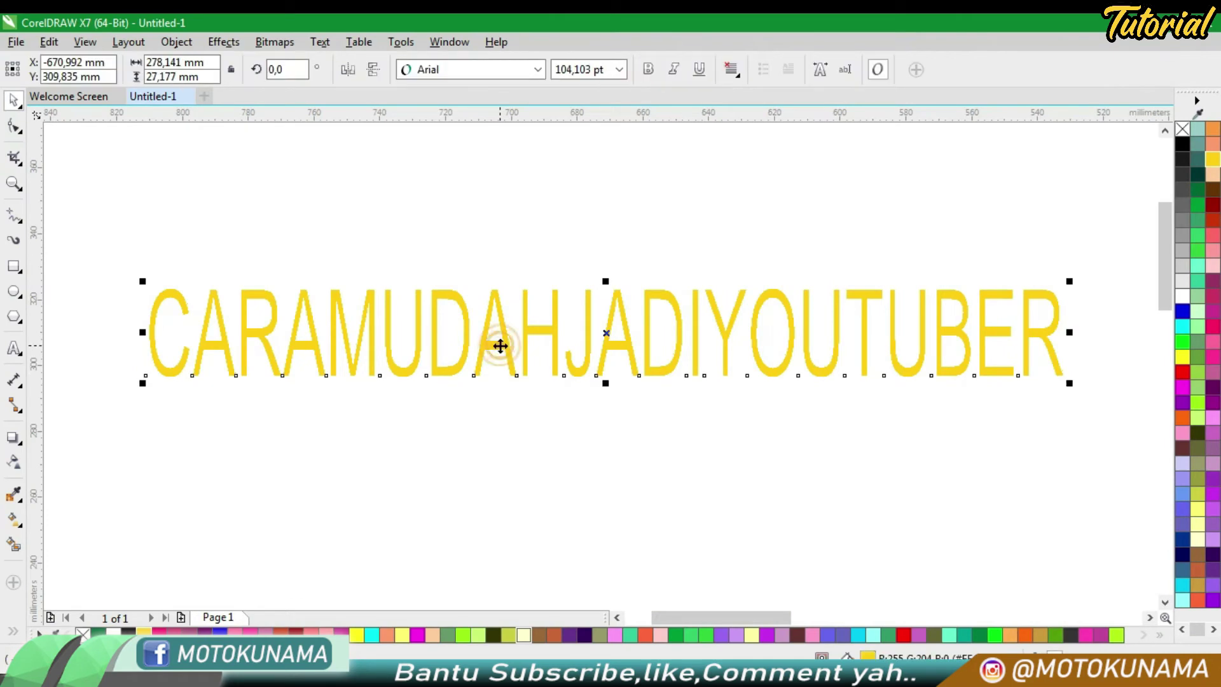
pyautogui.click(14, 125)
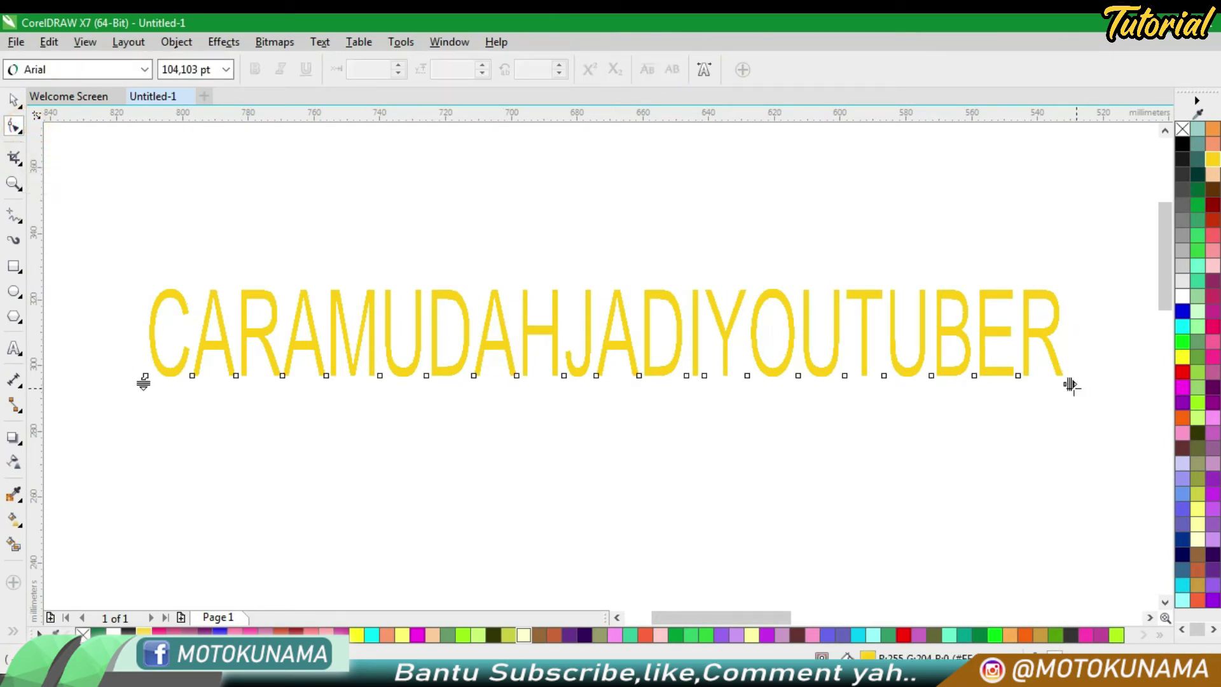
pyautogui.moveTo(1072, 384); pyautogui.dragTo(1136, 384)
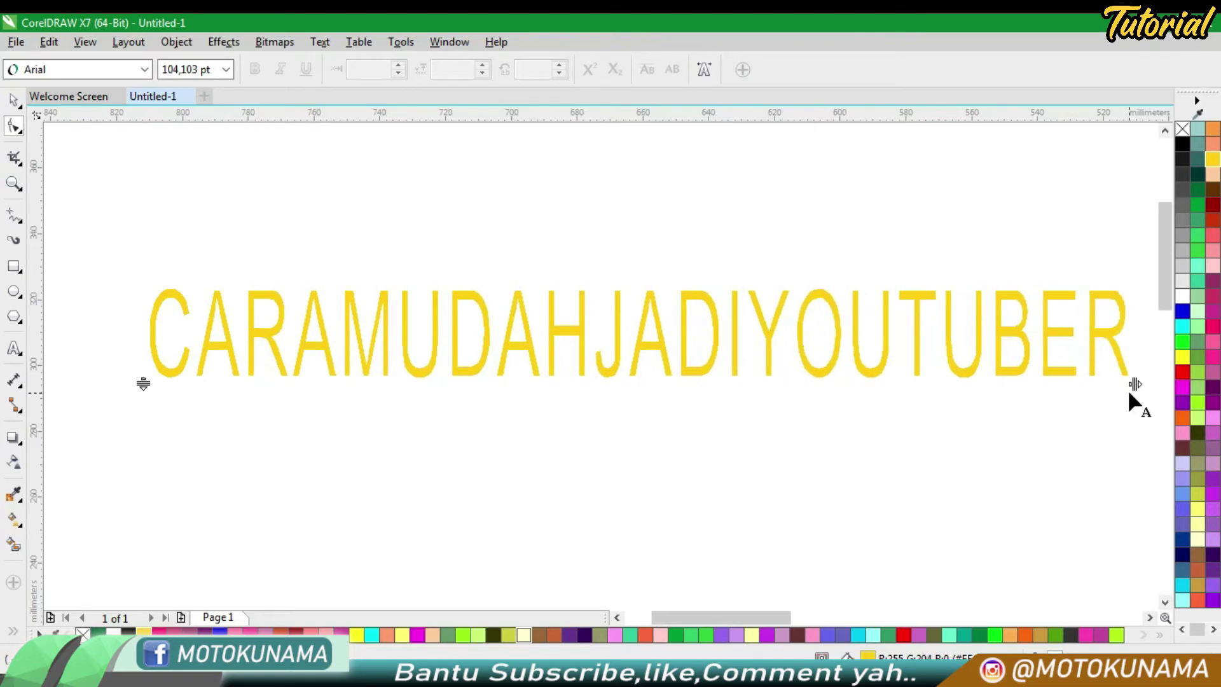
pyautogui.click(13, 100)
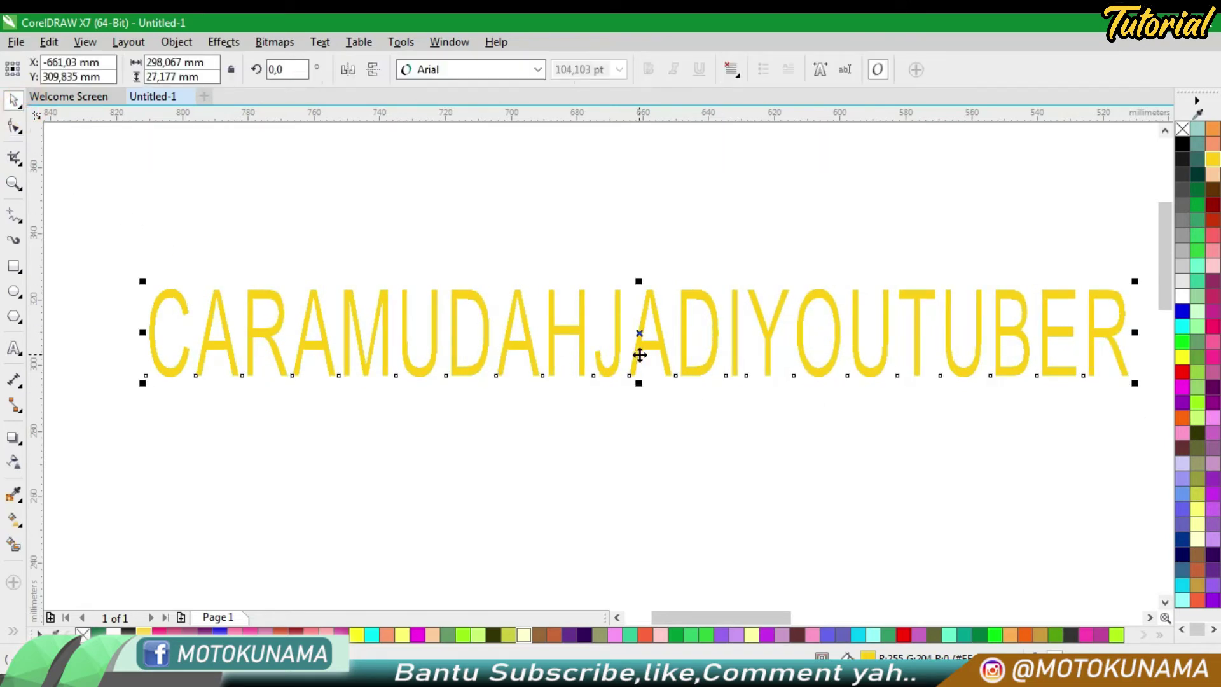
pyautogui.moveTo(635, 349); pyautogui.dragTo(603, 354)
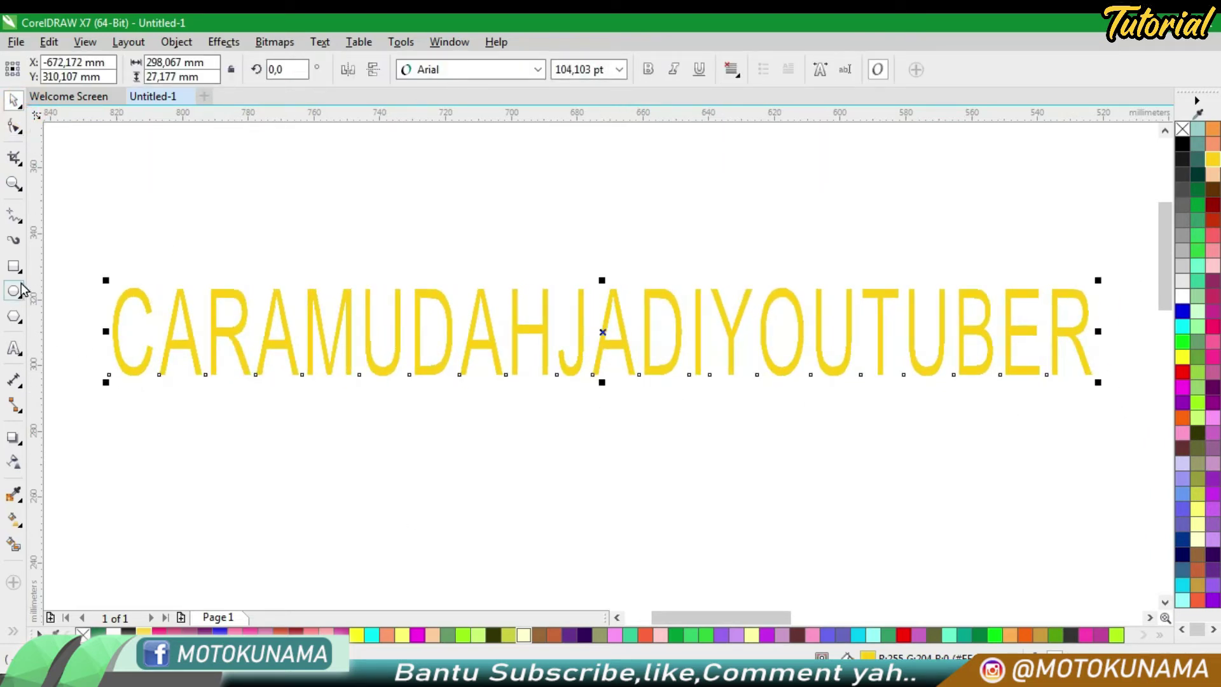
# Draw a rectangle about 17.4 by 29.2 mm over the first letter C and fill it with black
pyautogui.click(13, 266)
pyautogui.moveTo(86, 280); pyautogui.dragTo(157, 376)
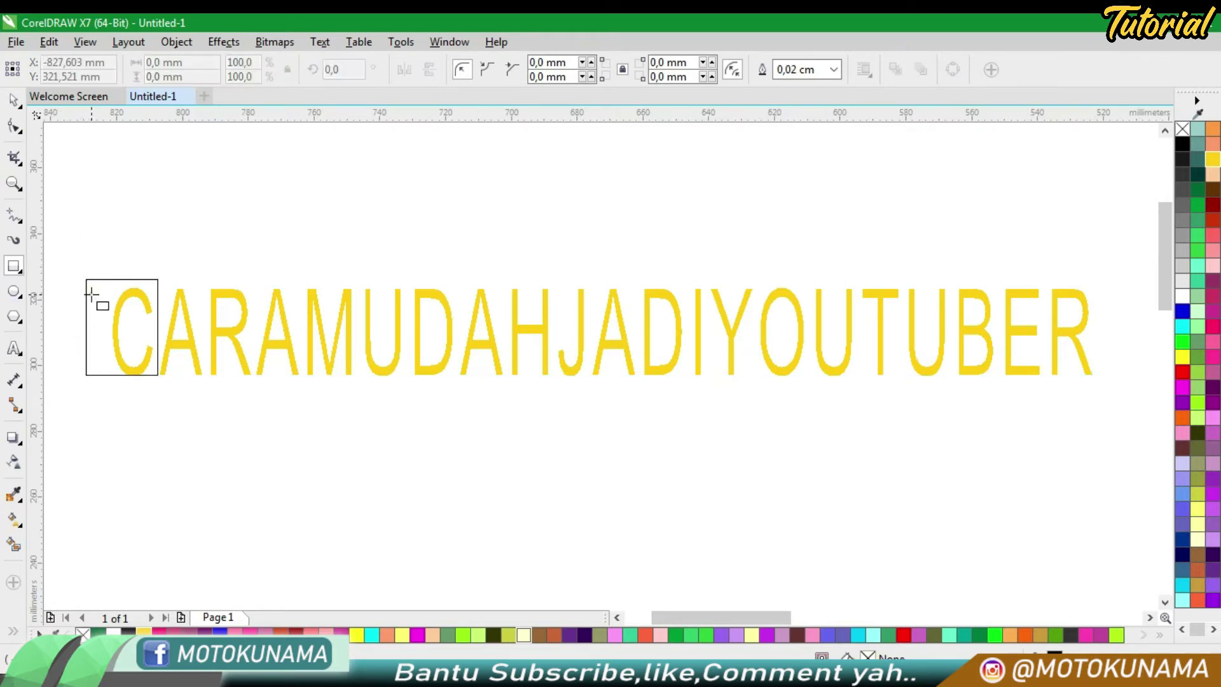
pyautogui.moveTo(85, 324); pyautogui.dragTo(101, 326)
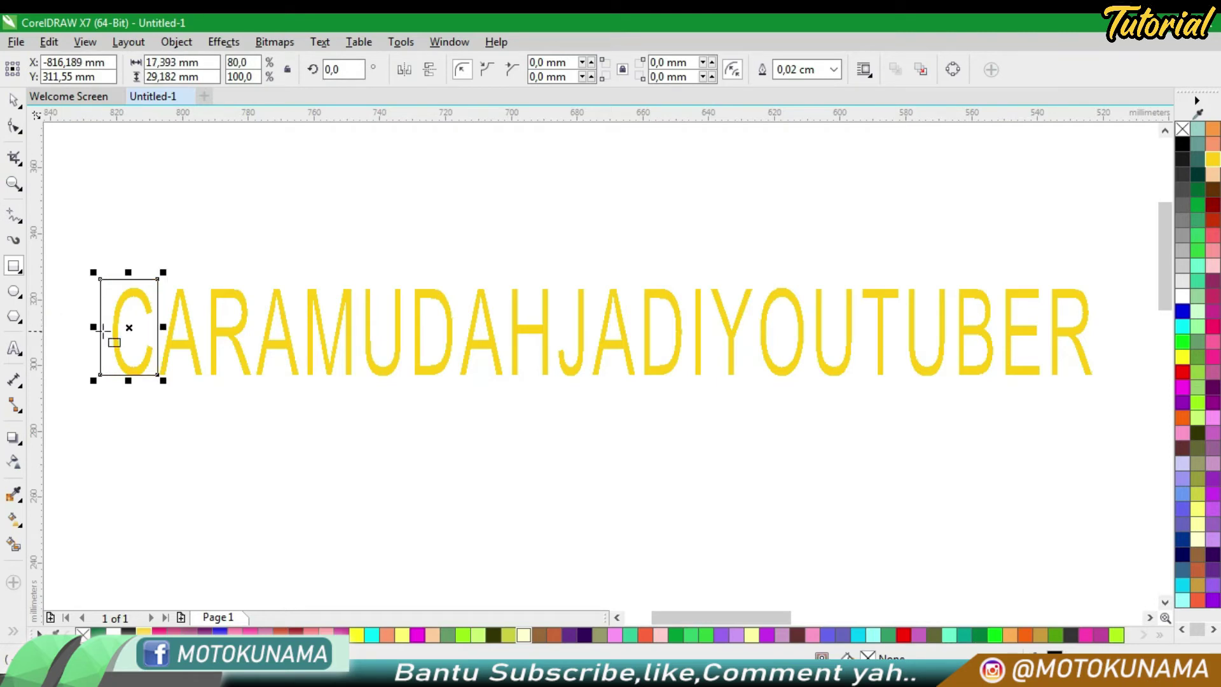
pyautogui.click(1181, 145)
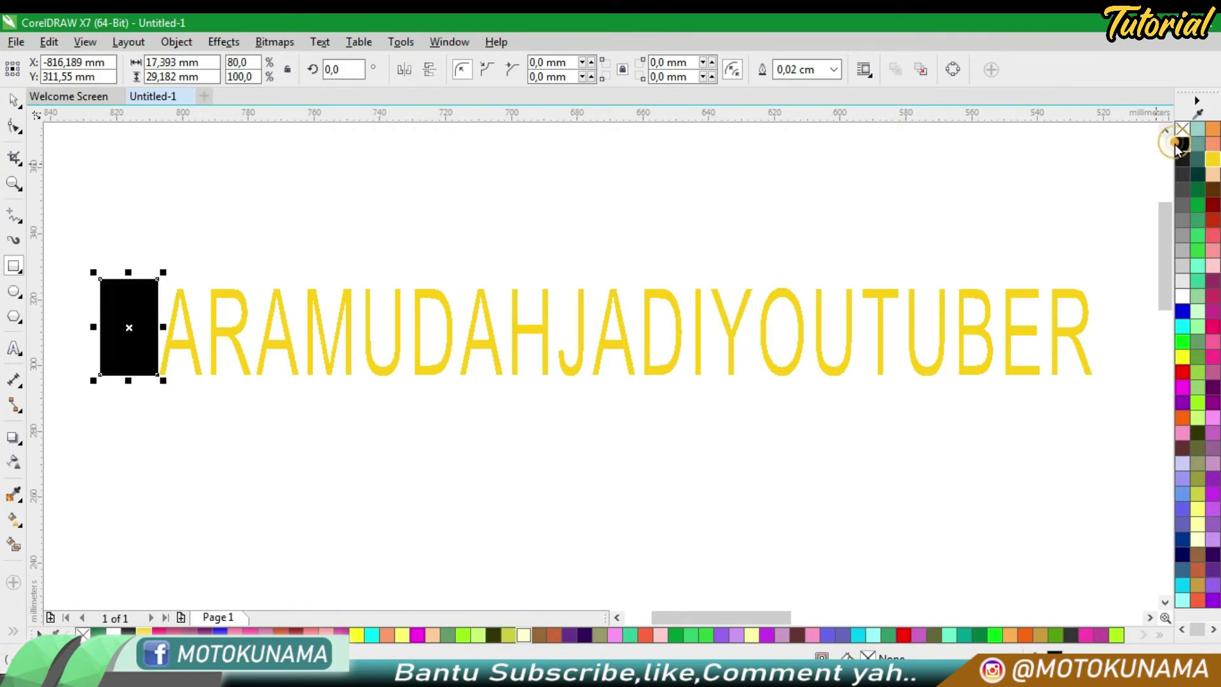
# Send the black rectangle to the back of the page and shift it down about 1 mm behind the C
pyautogui.rightClick(127, 325)
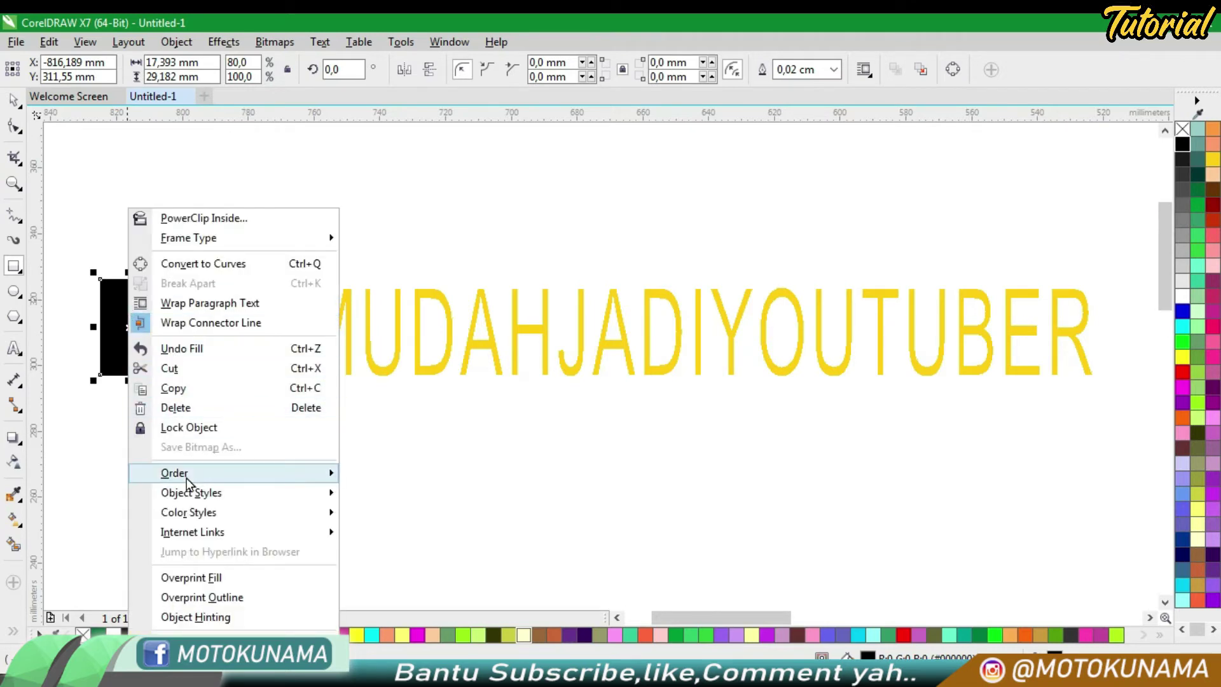
pyautogui.moveTo(330, 476)
pyautogui.click(391, 495)
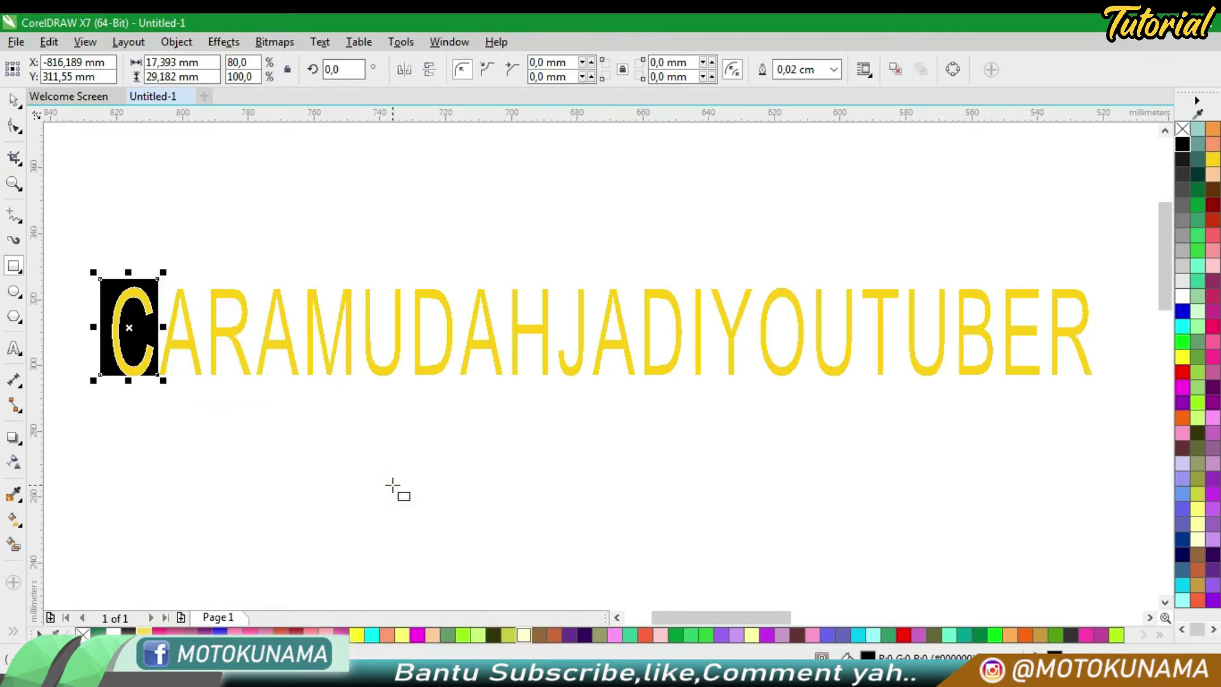
pyautogui.click(9, 103)
pyautogui.click(131, 177)
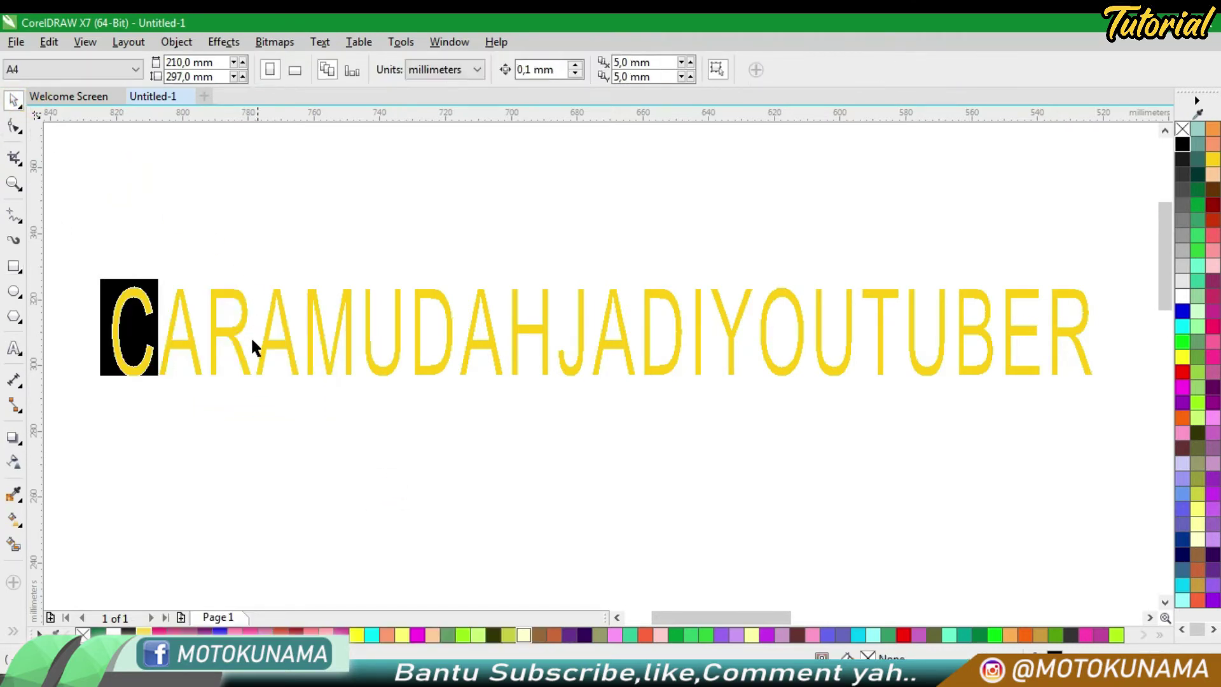
pyautogui.moveTo(145, 286); pyautogui.dragTo(145, 290)
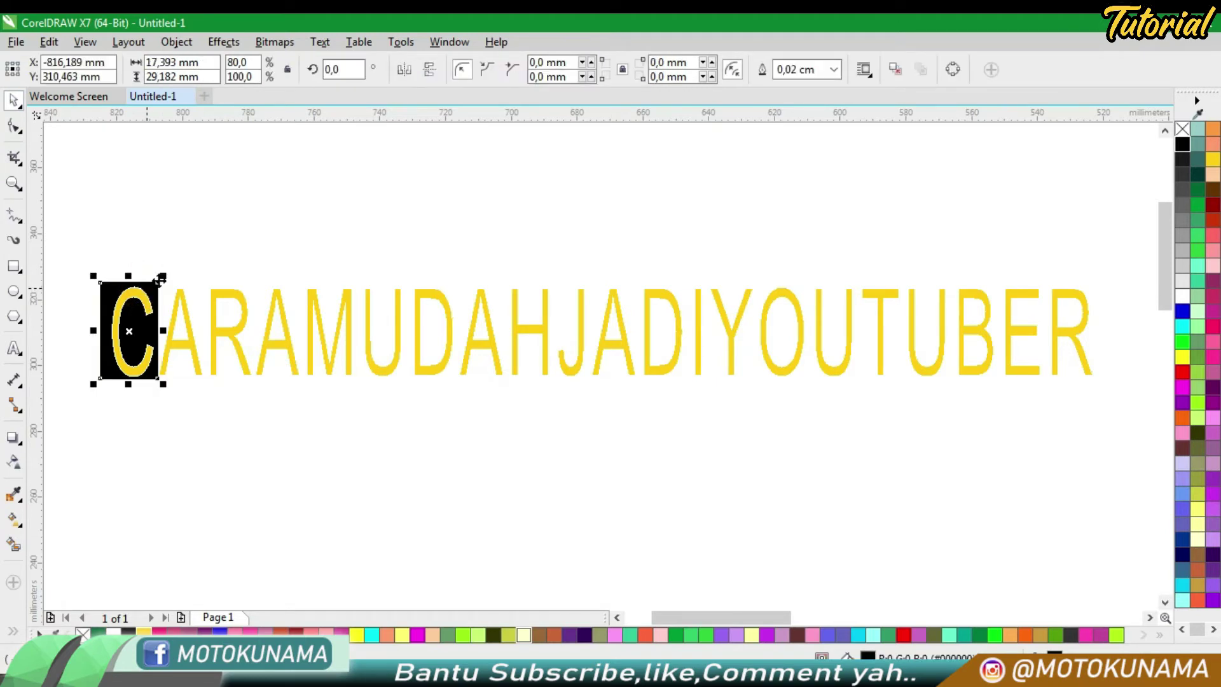
pyautogui.click(198, 232)
pyautogui.click(146, 298)
pyautogui.moveTo(147, 282); pyautogui.dragTo(344, 290)
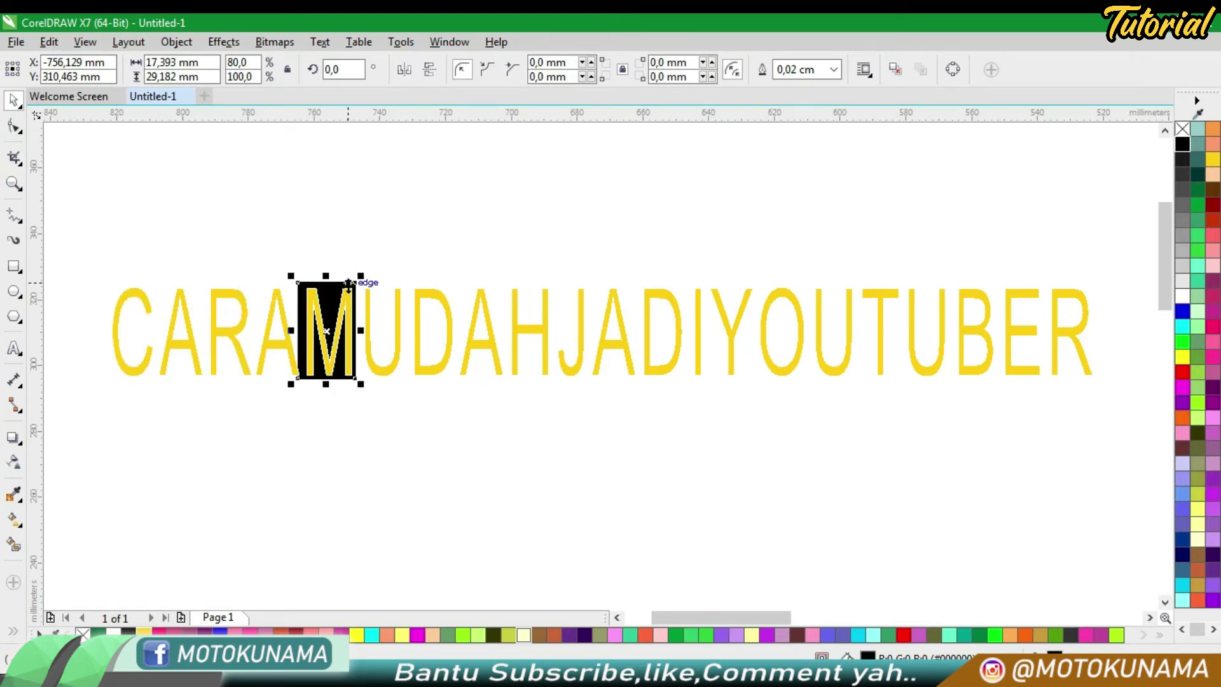
pyautogui.rightClick(349, 280)
pyautogui.click(382, 348)
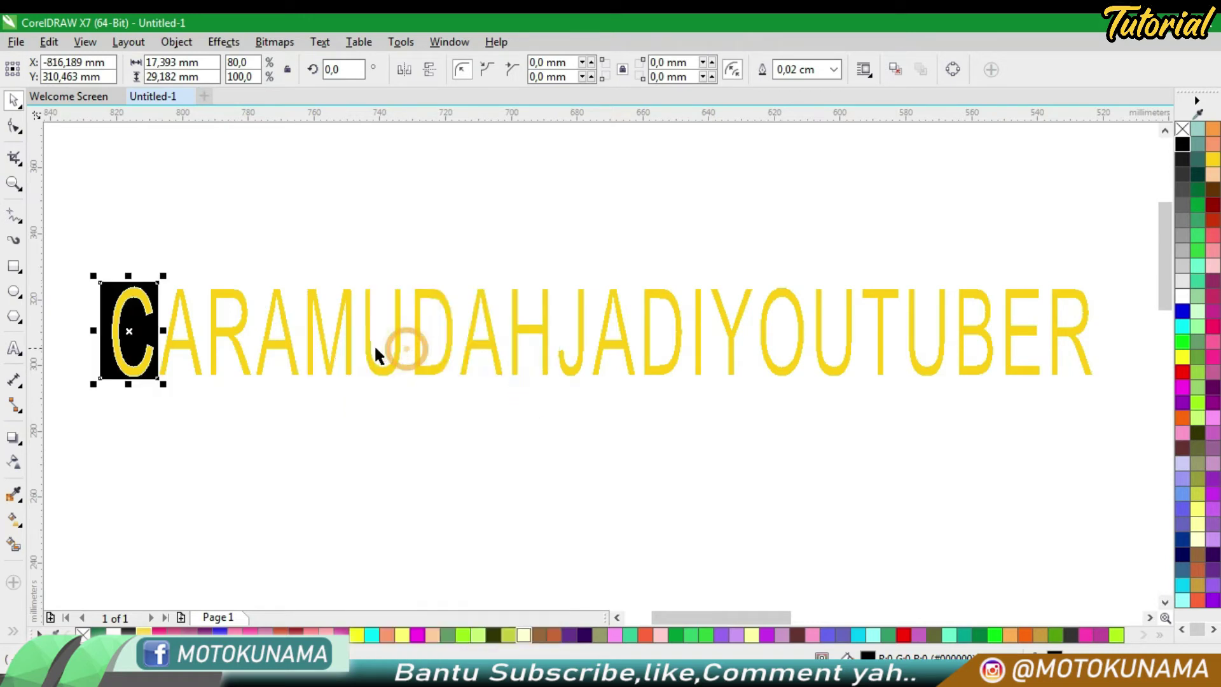
# Duplicate the black rectangle from C onto the letter M and send the copy to the back of the page
pyautogui.moveTo(108, 301); pyautogui.dragTo(306, 302)
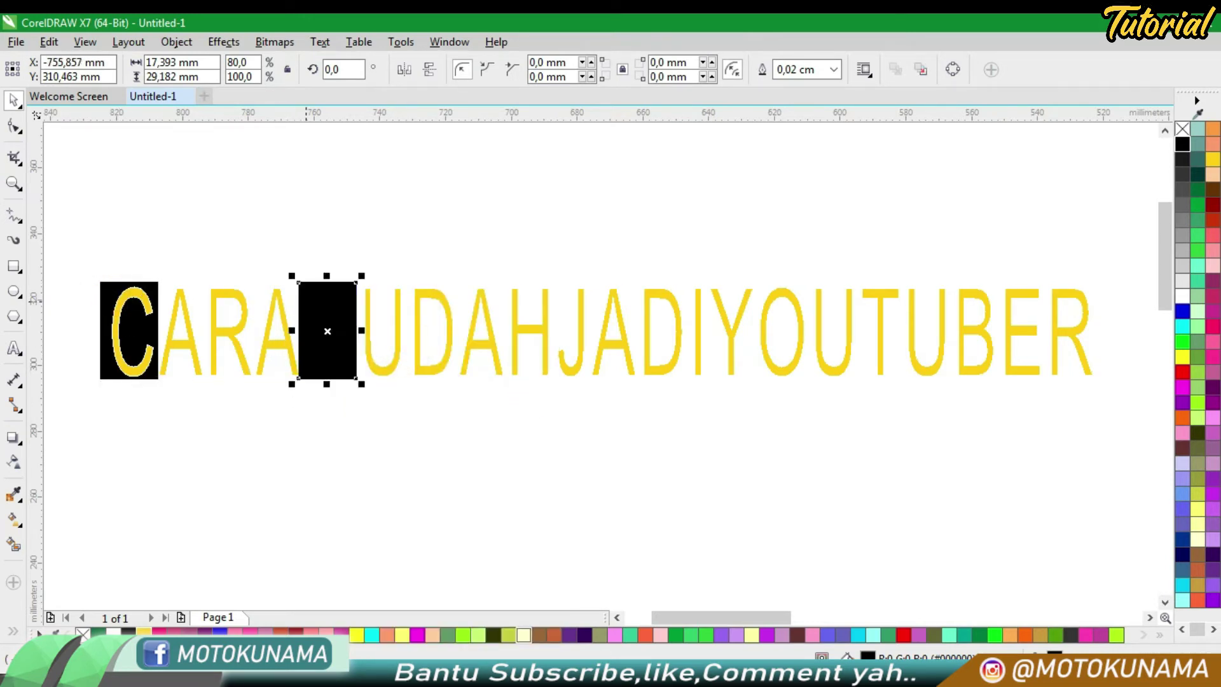
pyautogui.rightClick(306, 303)
pyautogui.moveTo(414, 478)
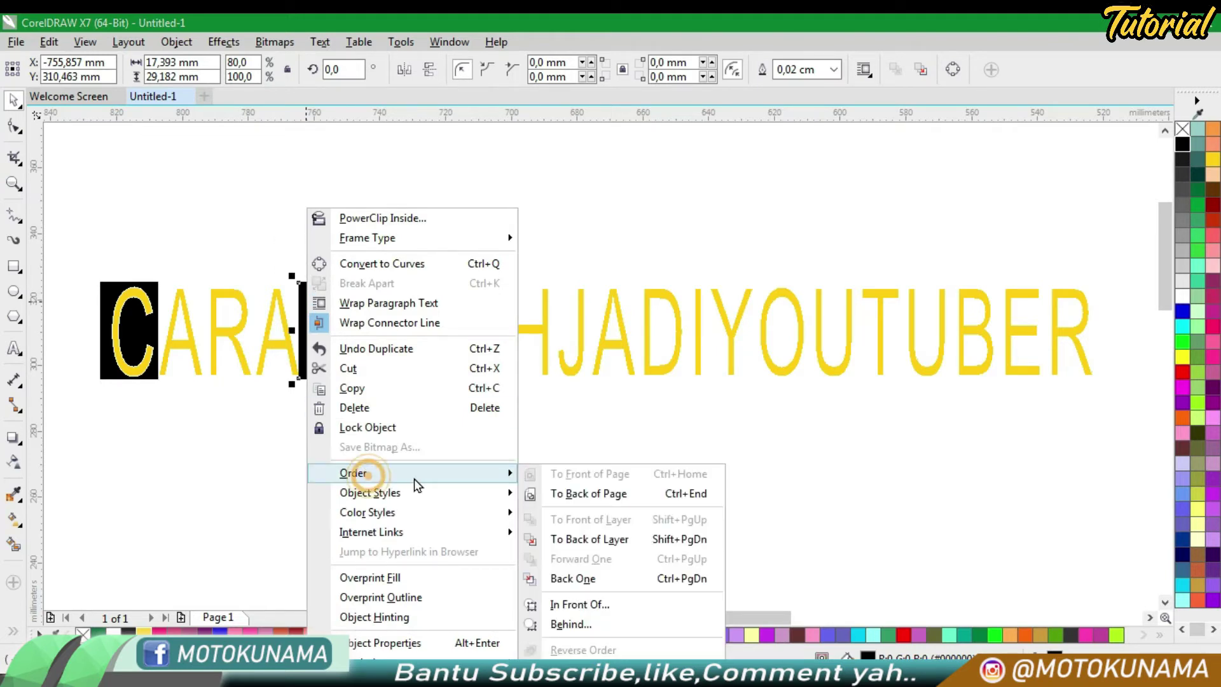
pyautogui.click(562, 494)
pyautogui.click(437, 213)
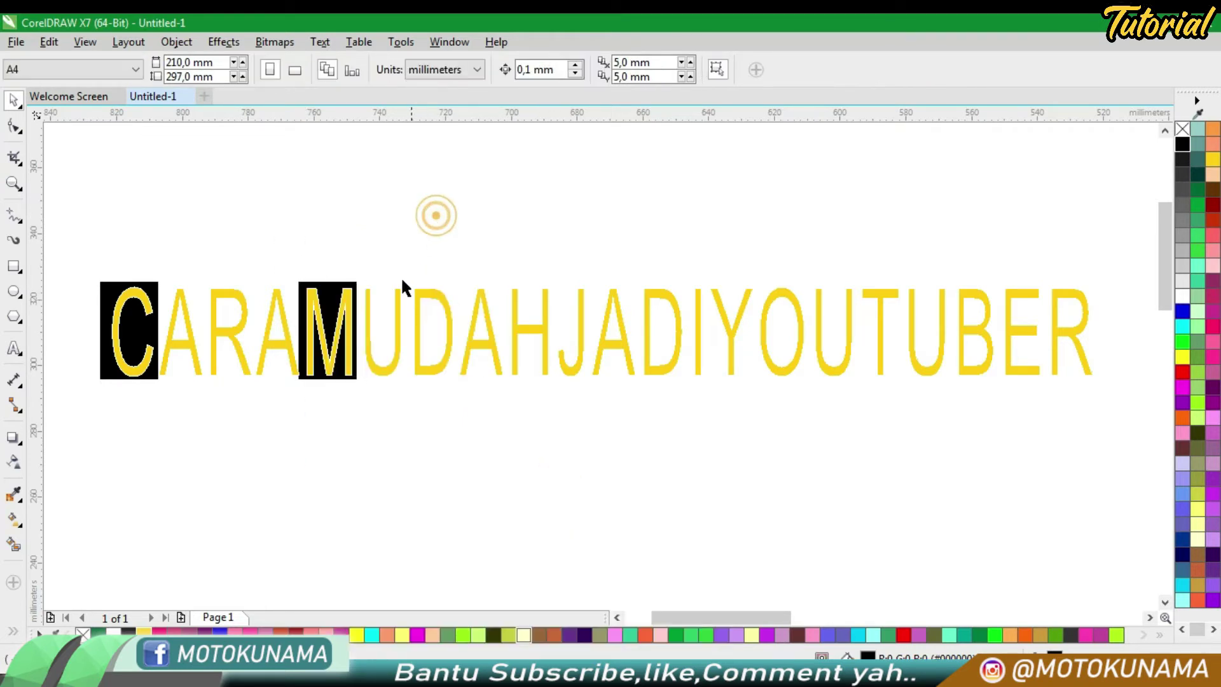
# Duplicate the black rectangle from M onto the letter J and send the copy to the back of the page
pyautogui.click(341, 299)
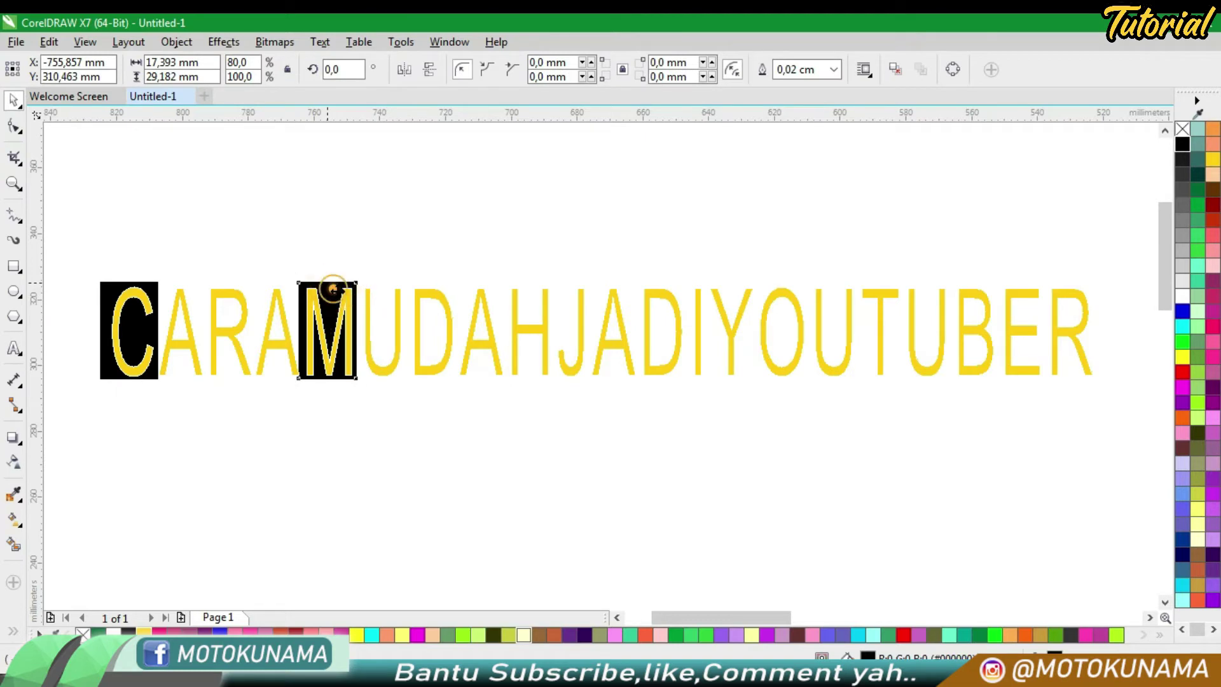
pyautogui.moveTo(563, 300); pyautogui.dragTo(563, 301)
pyautogui.rightClick(563, 301)
pyautogui.moveTo(672, 474)
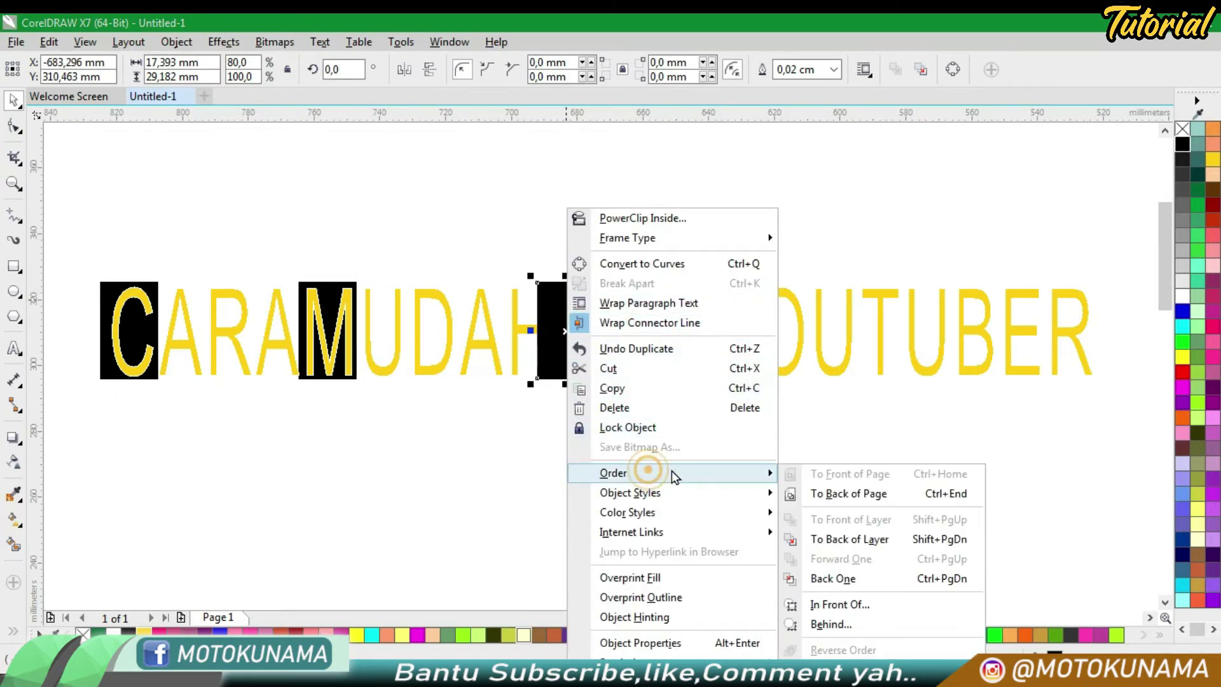
pyautogui.click(824, 496)
pyautogui.click(601, 428)
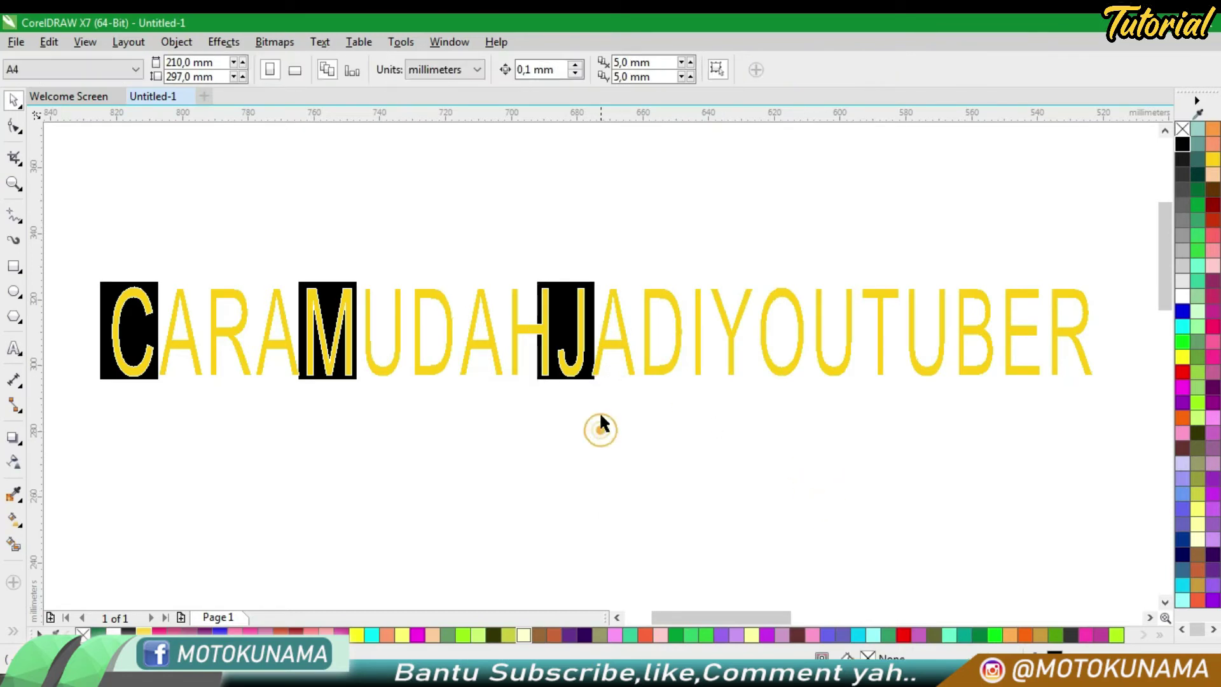
# Narrow the black rectangle behind J from both sides to about 9.8 mm wide so it fits the letter
pyautogui.click(575, 308)
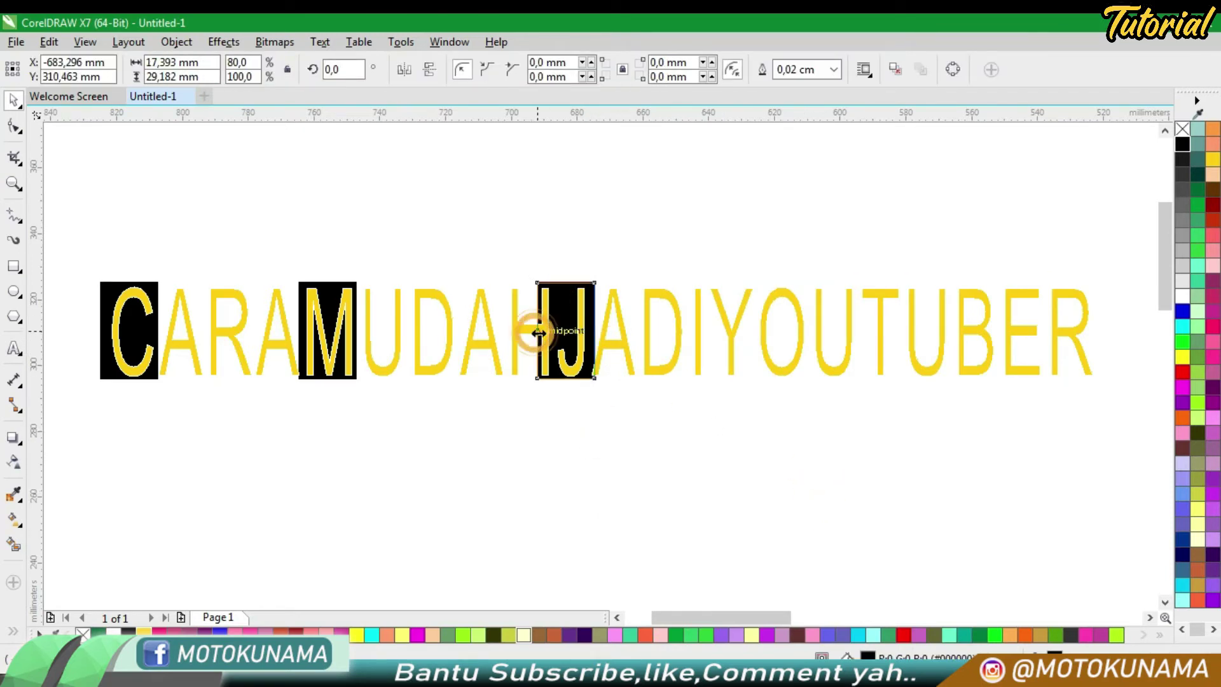
pyautogui.moveTo(538, 331); pyautogui.dragTo(585, 330)
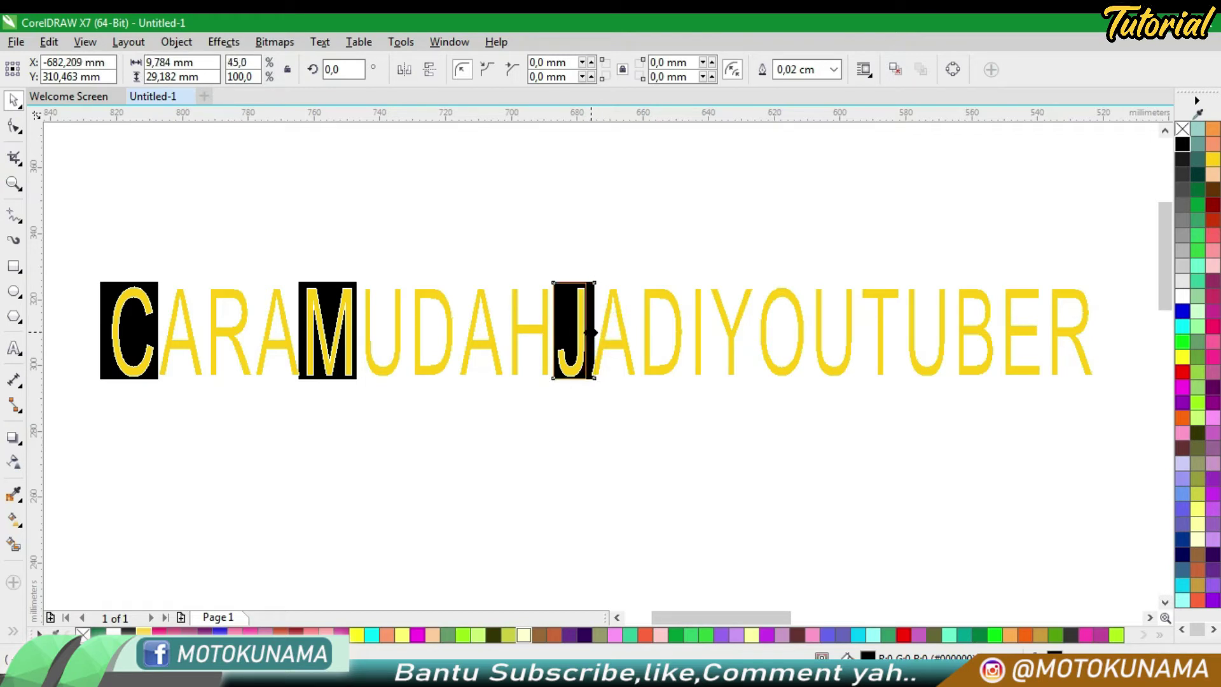
pyautogui.click(601, 414)
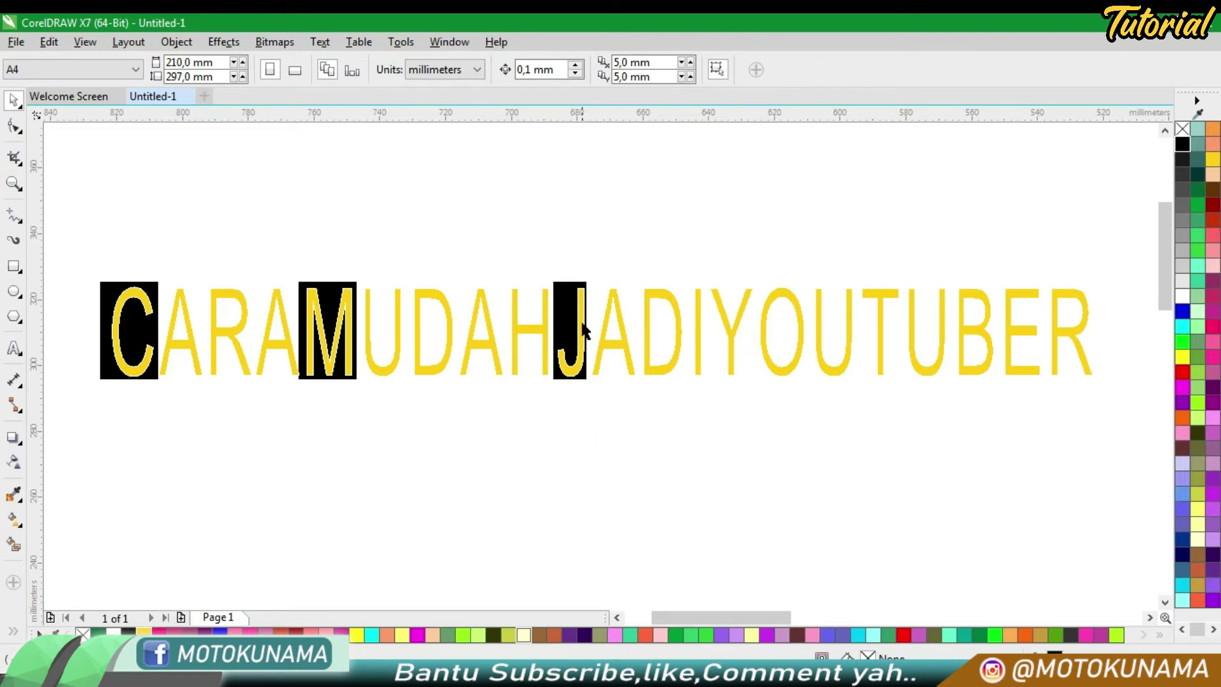
pyautogui.click(306, 299)
pyautogui.moveTo(327, 302); pyautogui.dragTo(733, 332)
pyautogui.rightClick(734, 331)
pyautogui.click(709, 449)
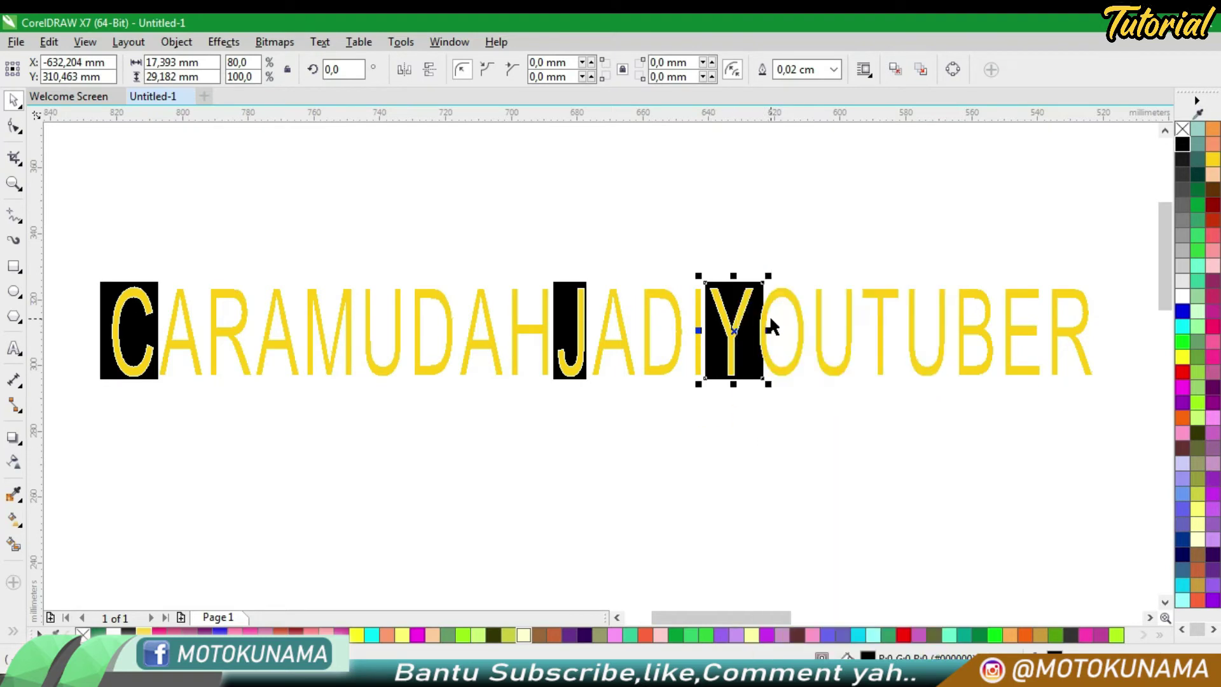
pyautogui.moveTo(763, 331)
pyautogui.mouseDown()
pyautogui.moveTo(752, 330)
pyautogui.moveTo(762, 331)
pyautogui.mouseUp()
pyautogui.click(741, 233)
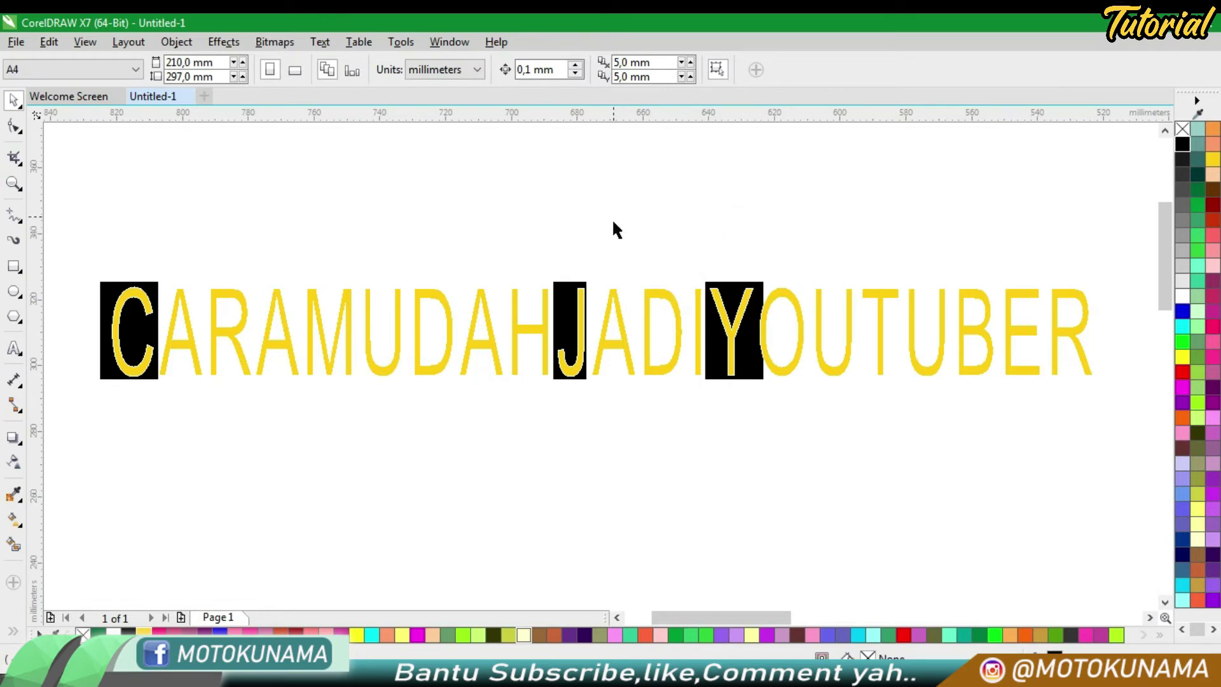
pyautogui.rightClick(617, 237)
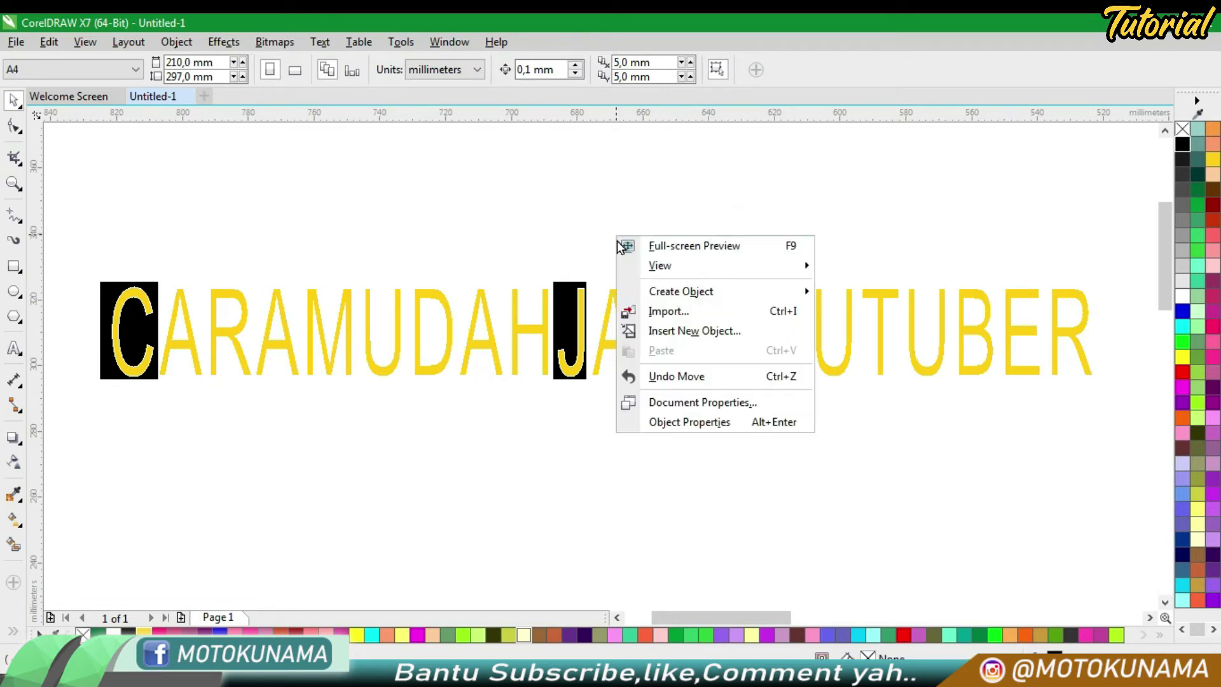
pyautogui.click(659, 372)
pyautogui.click(521, 201)
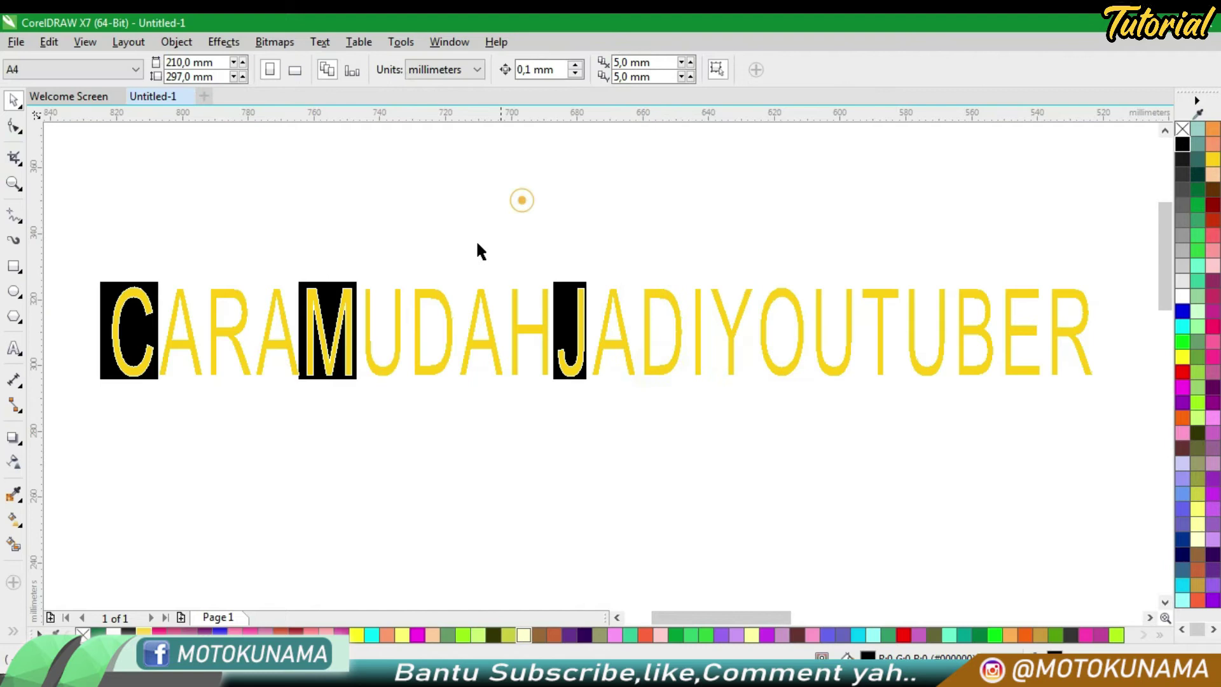
# Duplicate the black rectangle from M onto the letter Y and send the copy to the back of the page
pyautogui.click(343, 294)
pyautogui.moveTo(360, 290); pyautogui.dragTo(741, 312)
pyautogui.rightClick(744, 315)
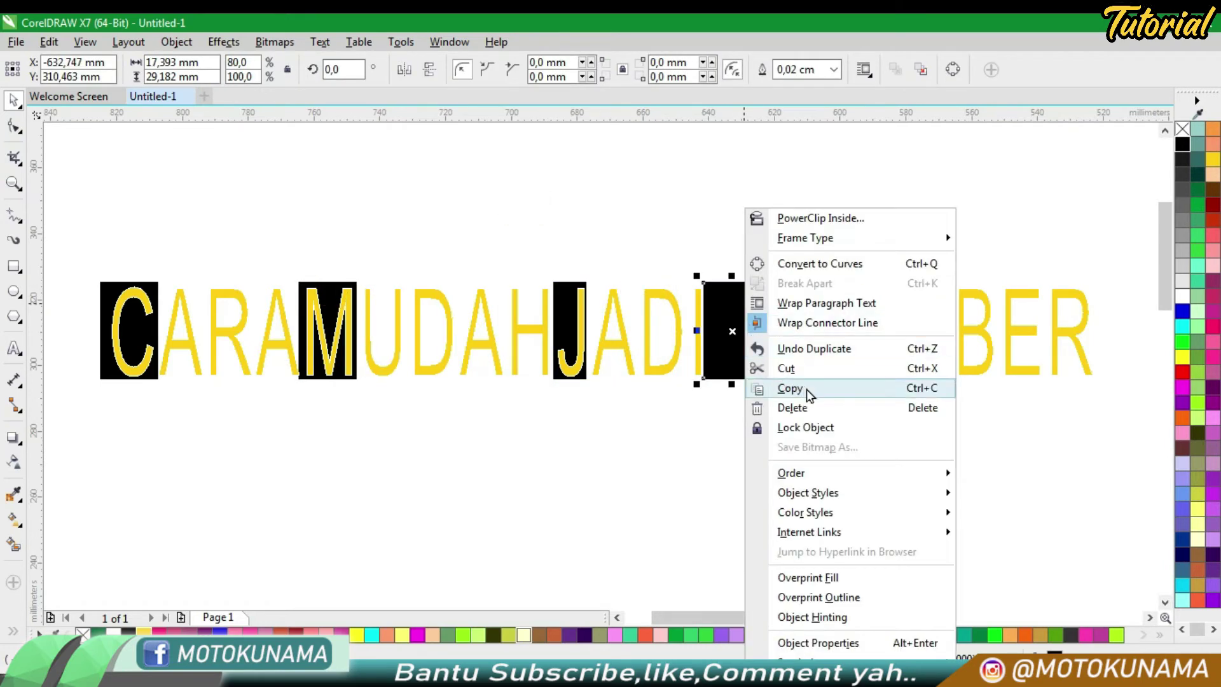
pyautogui.moveTo(823, 474)
pyautogui.click(988, 495)
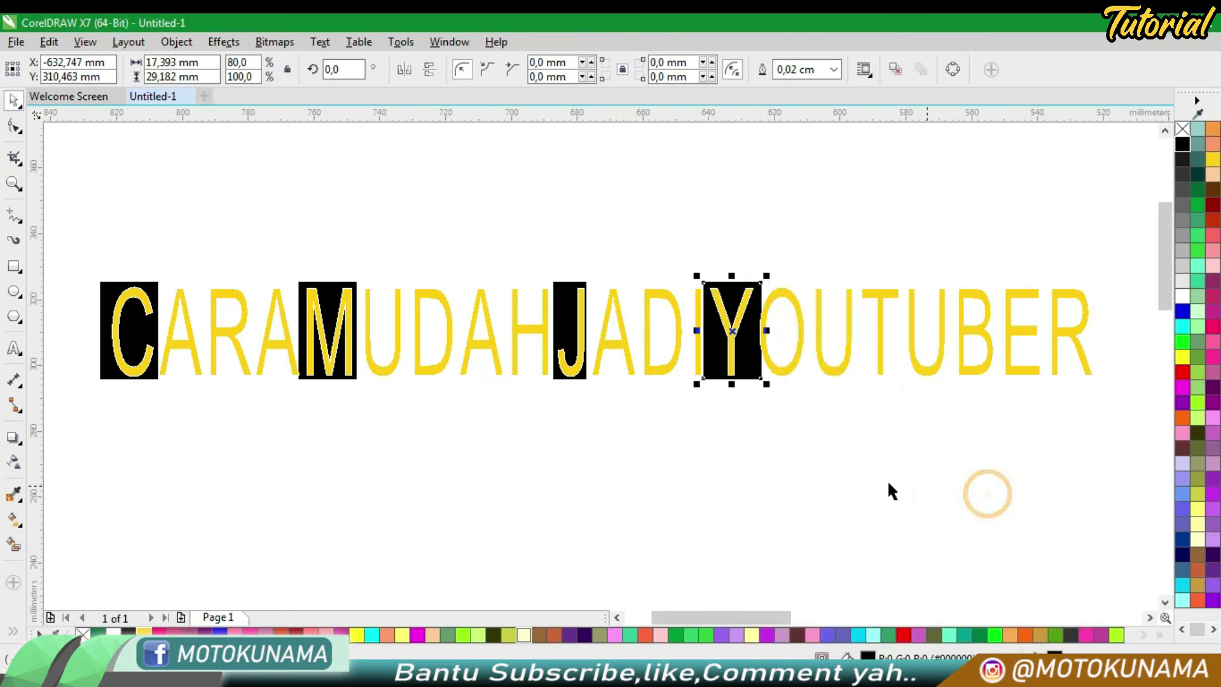
pyautogui.click(698, 458)
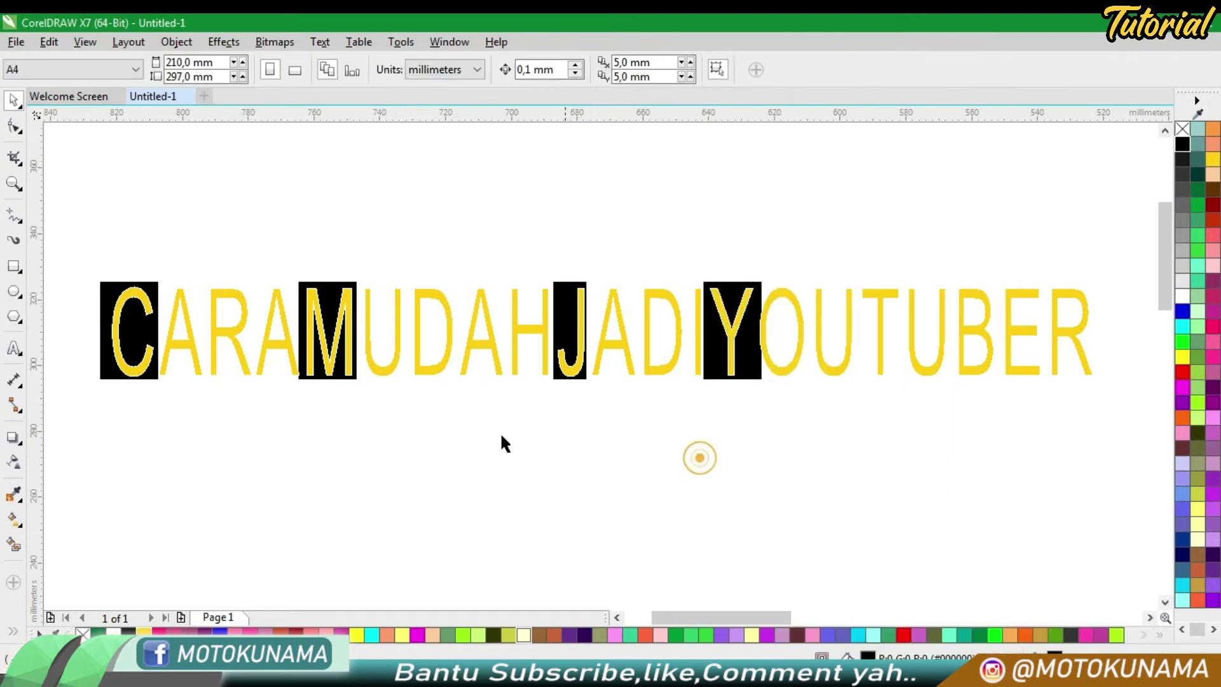
# Narrow the black rectangle behind C from its left side to about 15.7 mm wide
pyautogui.click(12, 184)
pyautogui.moveTo(72, 261); pyautogui.dragTo(187, 417)
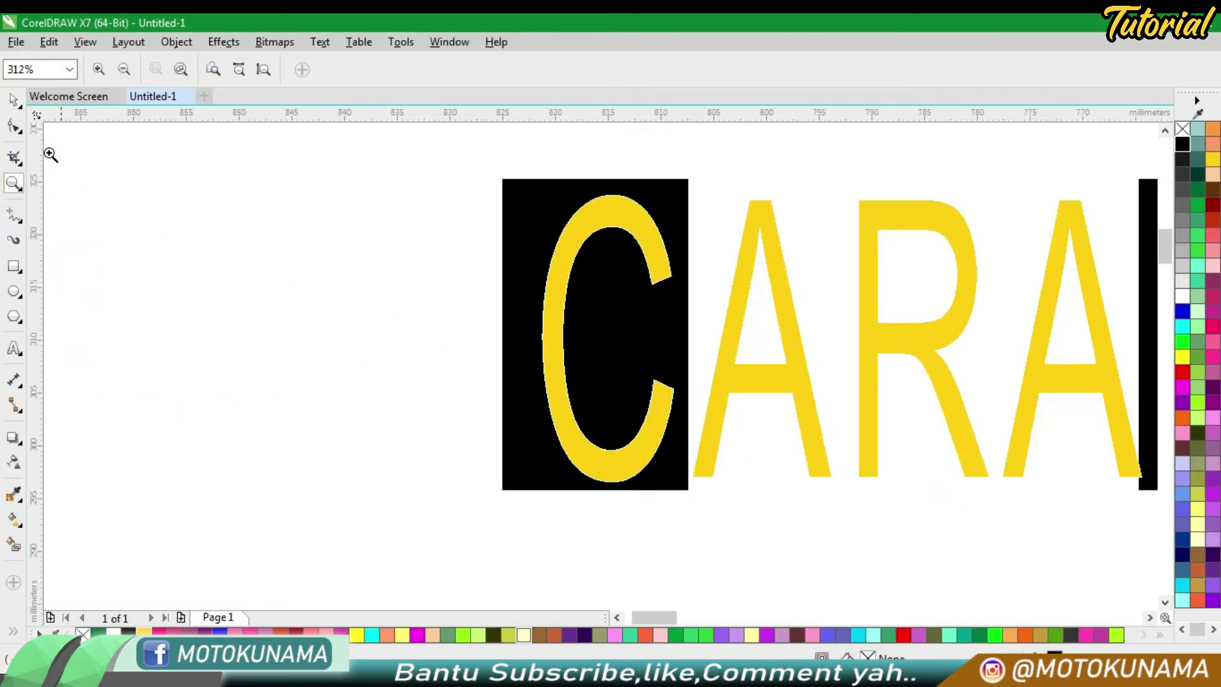
pyautogui.click(13, 100)
pyautogui.click(597, 355)
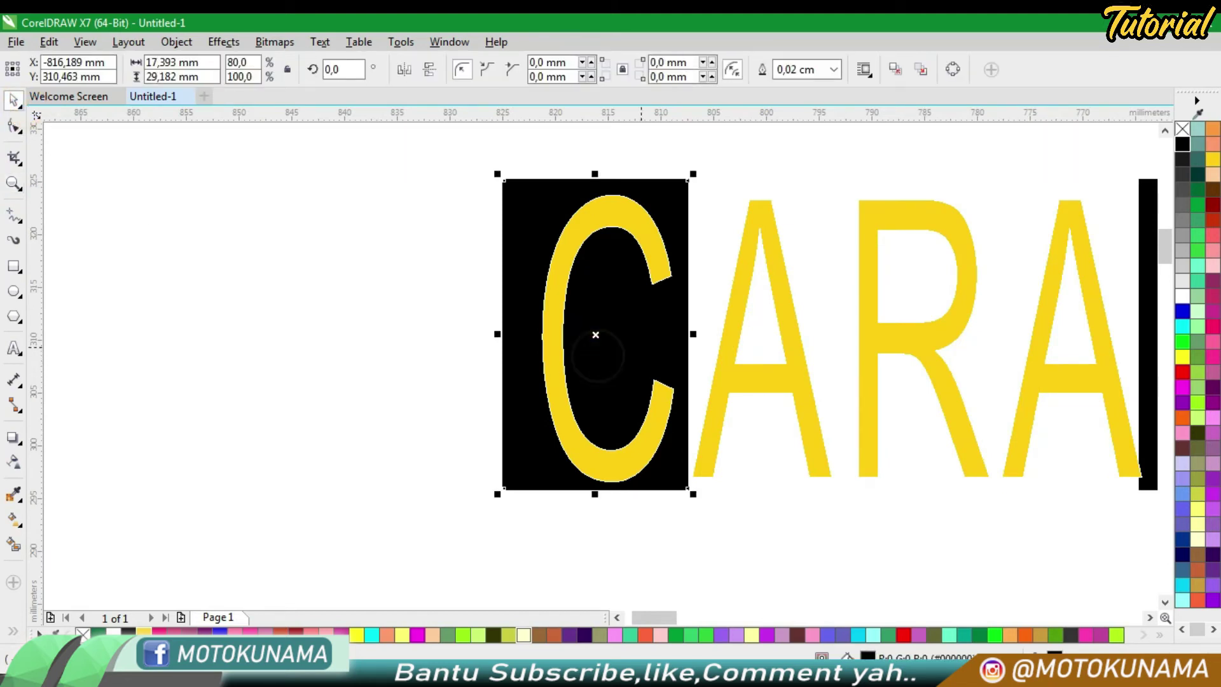
pyautogui.moveTo(499, 336); pyautogui.dragTo(516, 335)
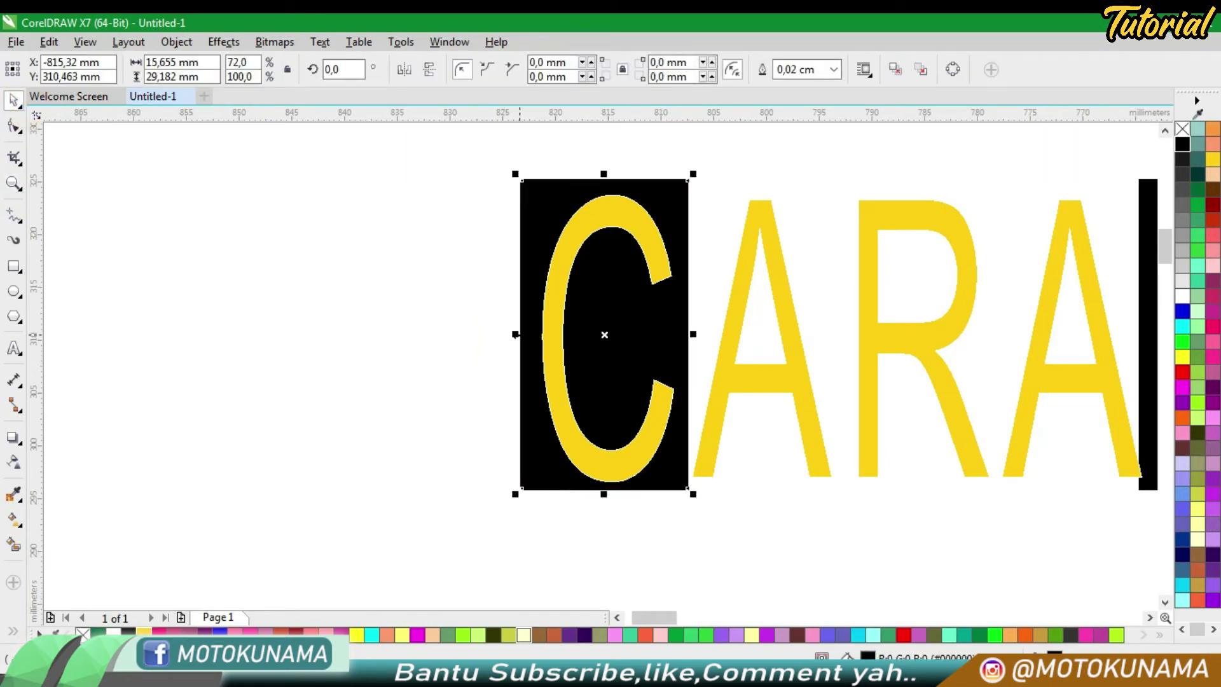
pyautogui.click(394, 282)
# Narrow the black rectangle behind M from its left side so it clears the preceding A
pyautogui.moveTo(641, 621); pyautogui.dragTo(669, 620)
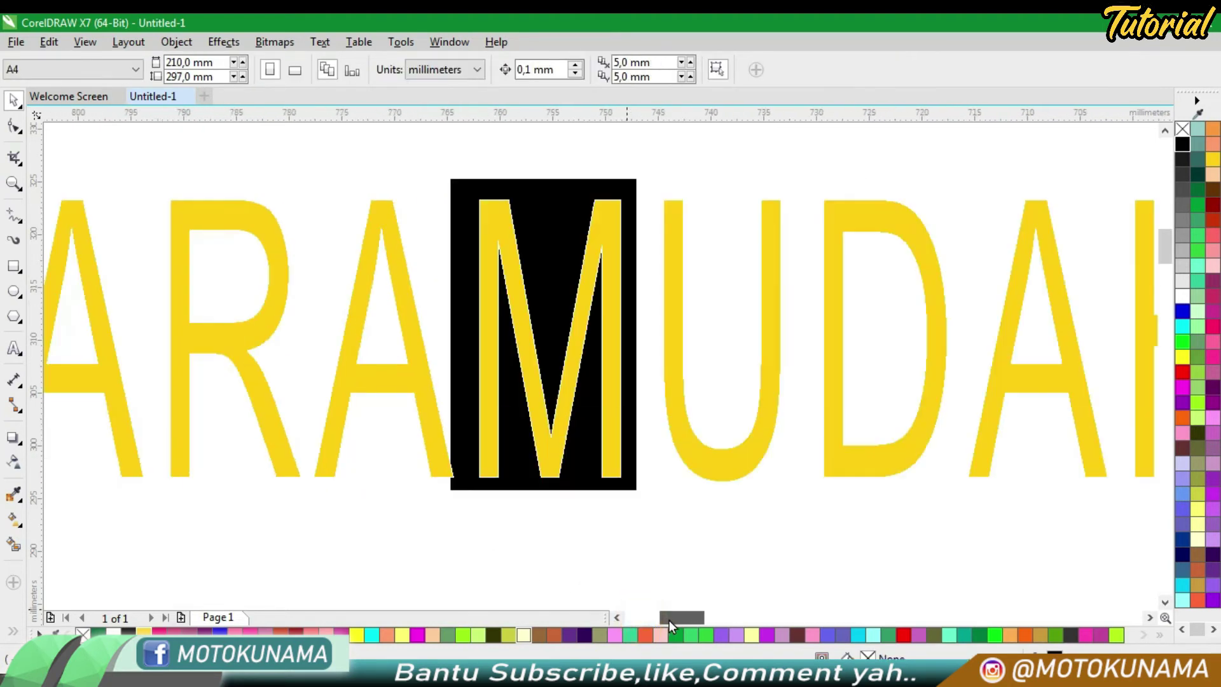
pyautogui.click(636, 346)
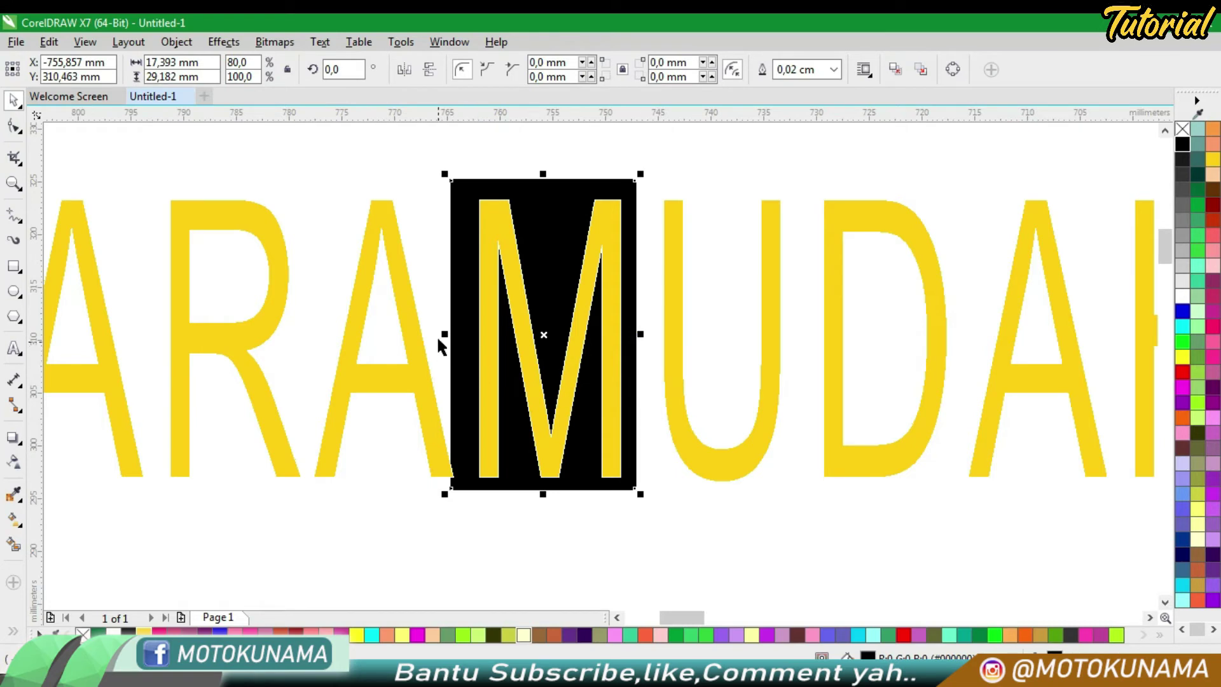
pyautogui.moveTo(442, 335)
pyautogui.mouseDown()
pyautogui.moveTo(467, 335)
pyautogui.moveTo(457, 335)
pyautogui.mouseUp()
pyautogui.click(584, 527)
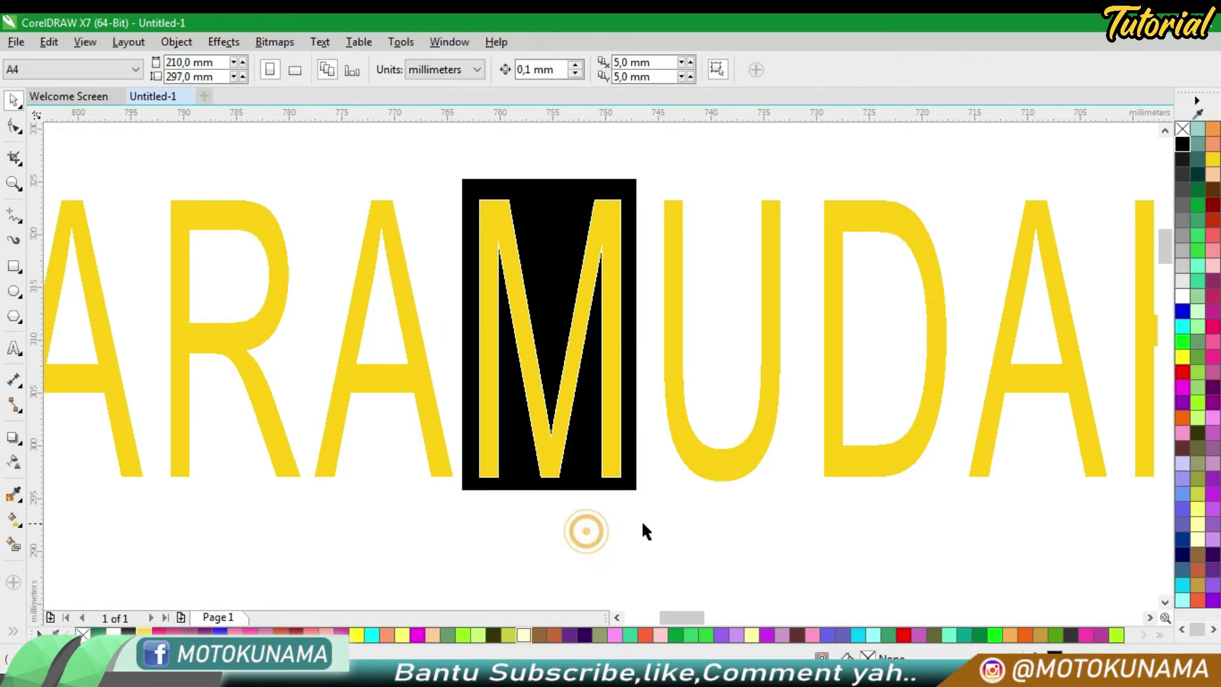
# Widen the black rectangle behind J from its right side to about 10.9 mm wide, keeping its height
pyautogui.moveTo(694, 616); pyautogui.dragTo(732, 602)
pyautogui.click(333, 308)
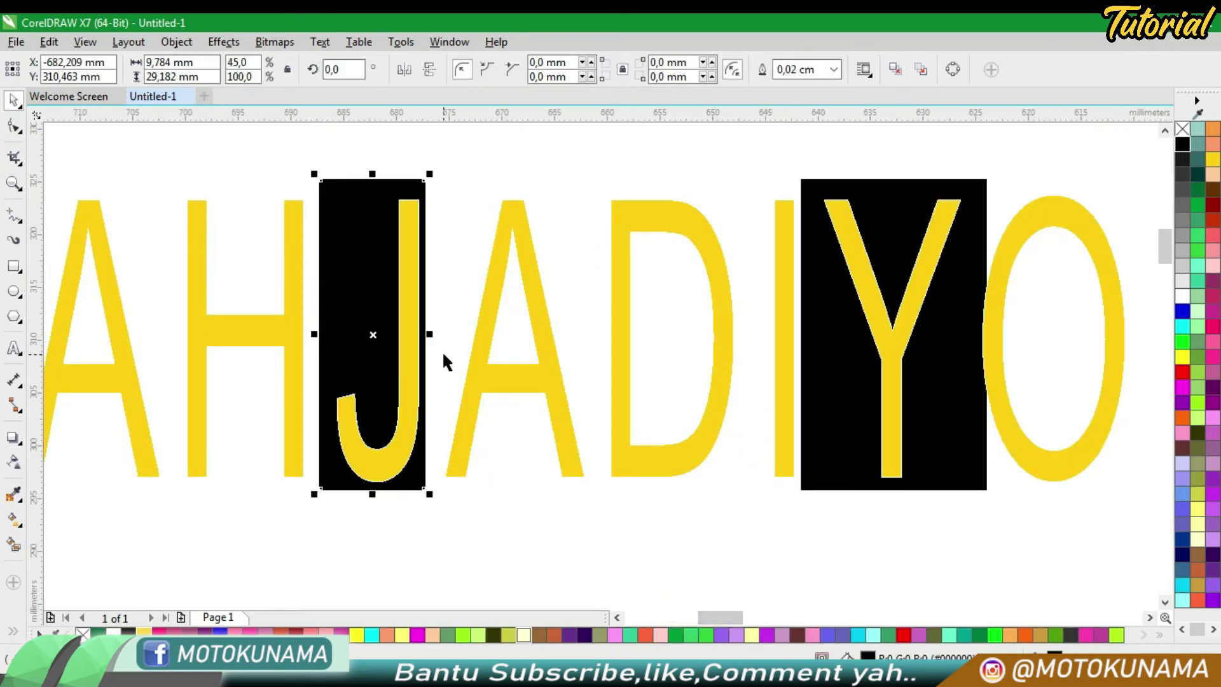
pyautogui.moveTo(431, 334); pyautogui.dragTo(443, 334)
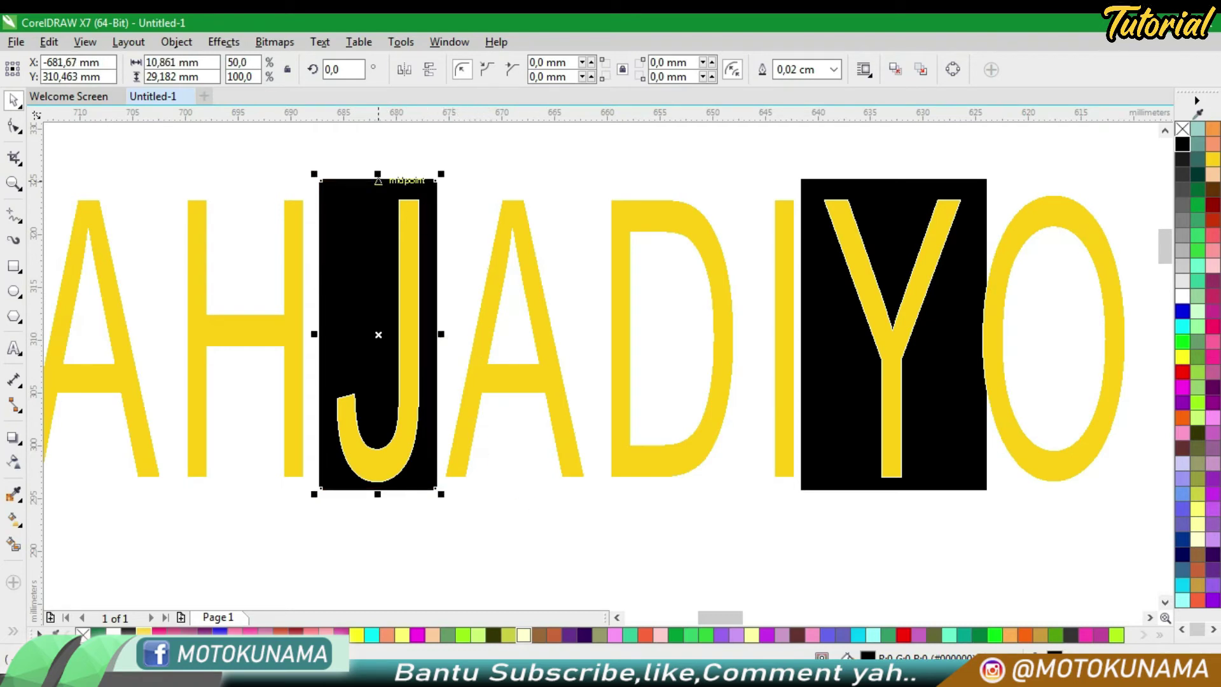
pyautogui.click(569, 174)
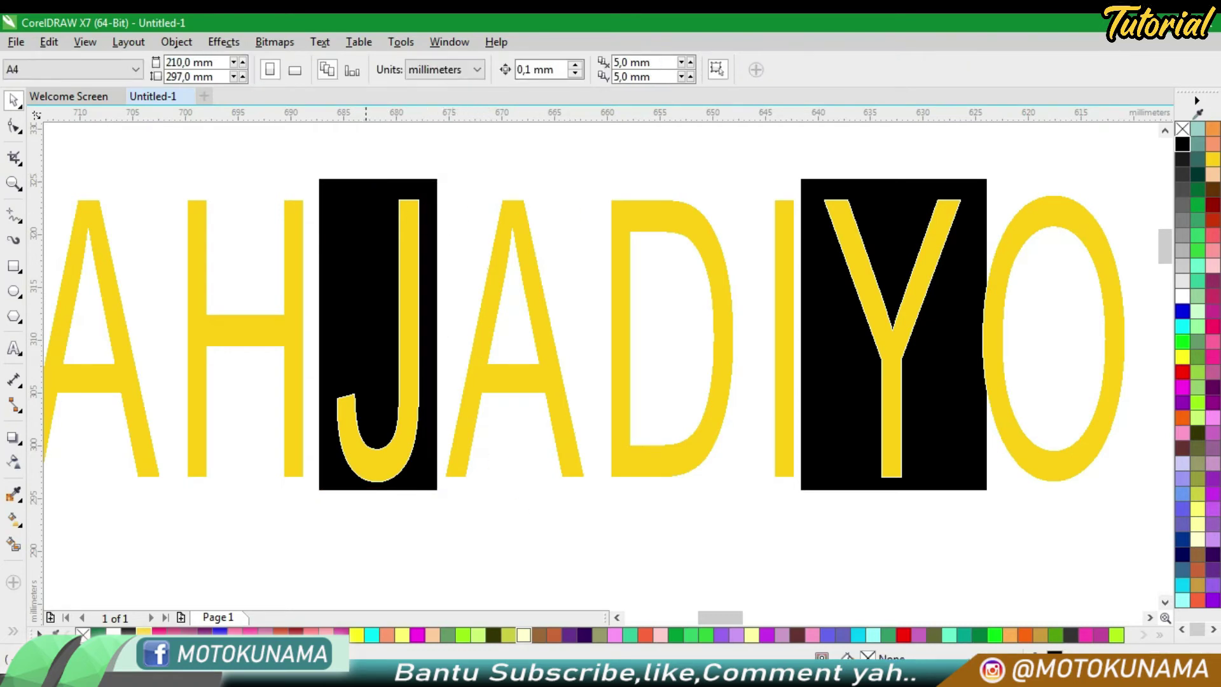
pyautogui.click(362, 208)
pyautogui.moveTo(378, 175); pyautogui.dragTo(377, 180)
pyautogui.click(458, 154)
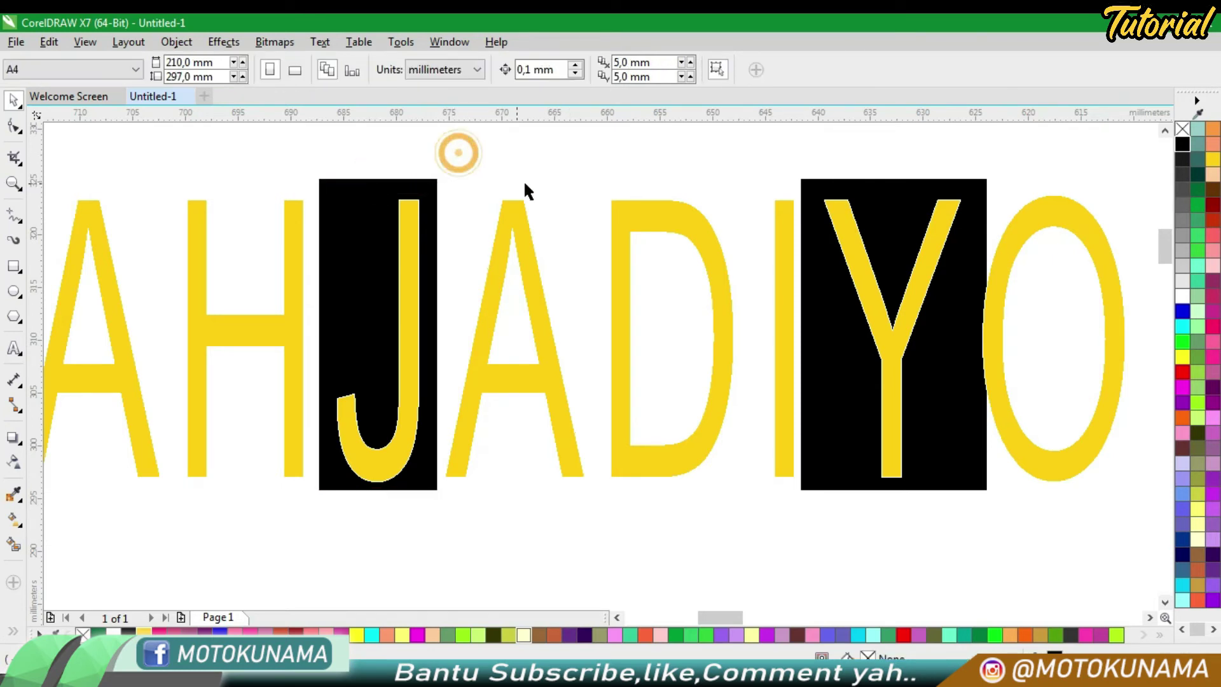
# Narrow the black rectangle behind Y from its right side to about 15.9 mm wide so it clears the O
pyautogui.click(887, 220)
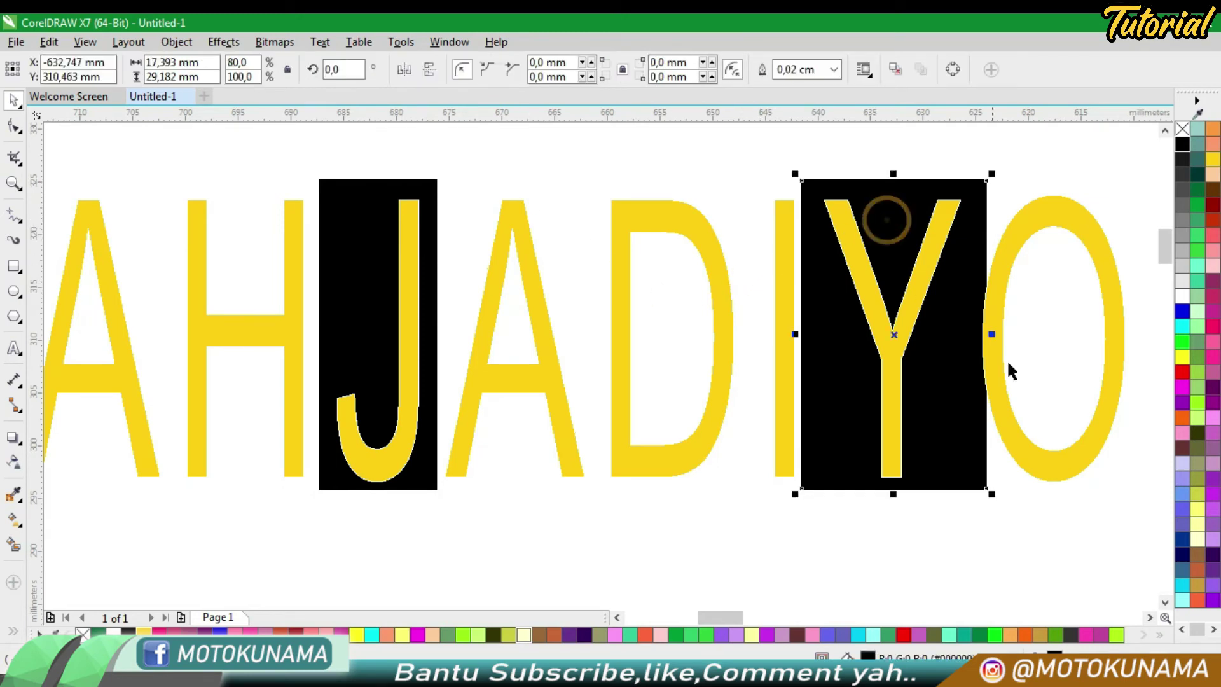
pyautogui.moveTo(987, 334); pyautogui.dragTo(971, 334)
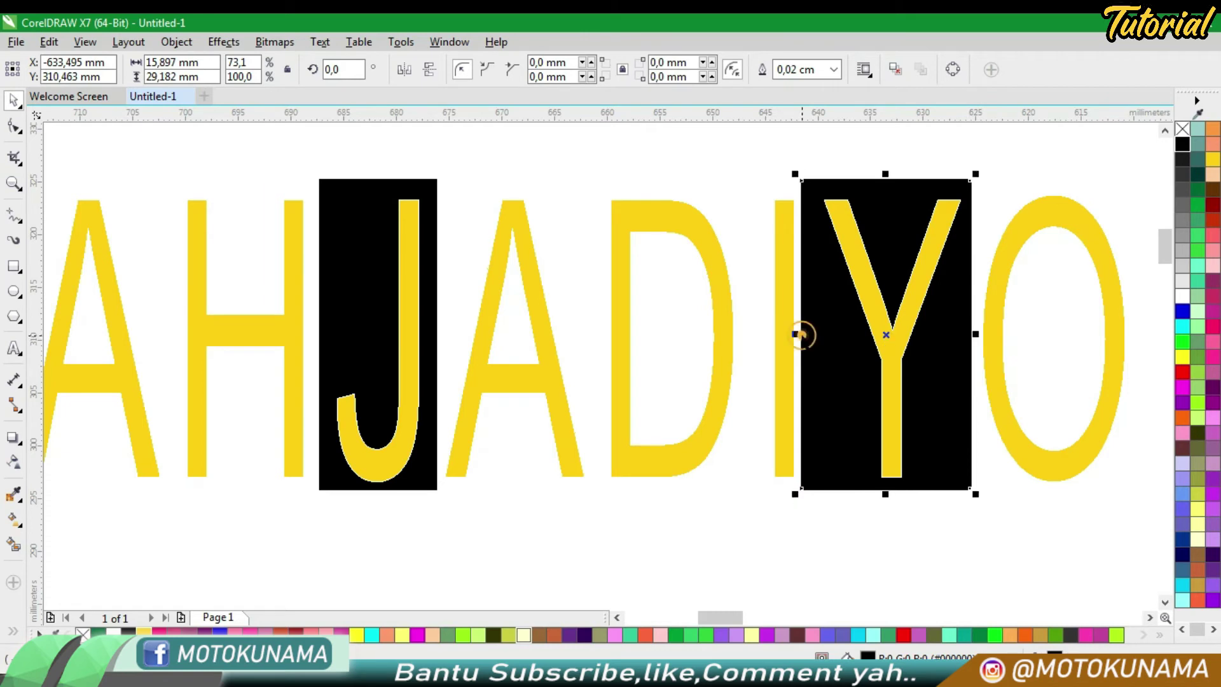
pyautogui.moveTo(795, 334)
pyautogui.mouseDown()
pyautogui.moveTo(817, 334)
pyautogui.moveTo(802, 335)
pyautogui.mouseUp()
pyautogui.click(716, 514)
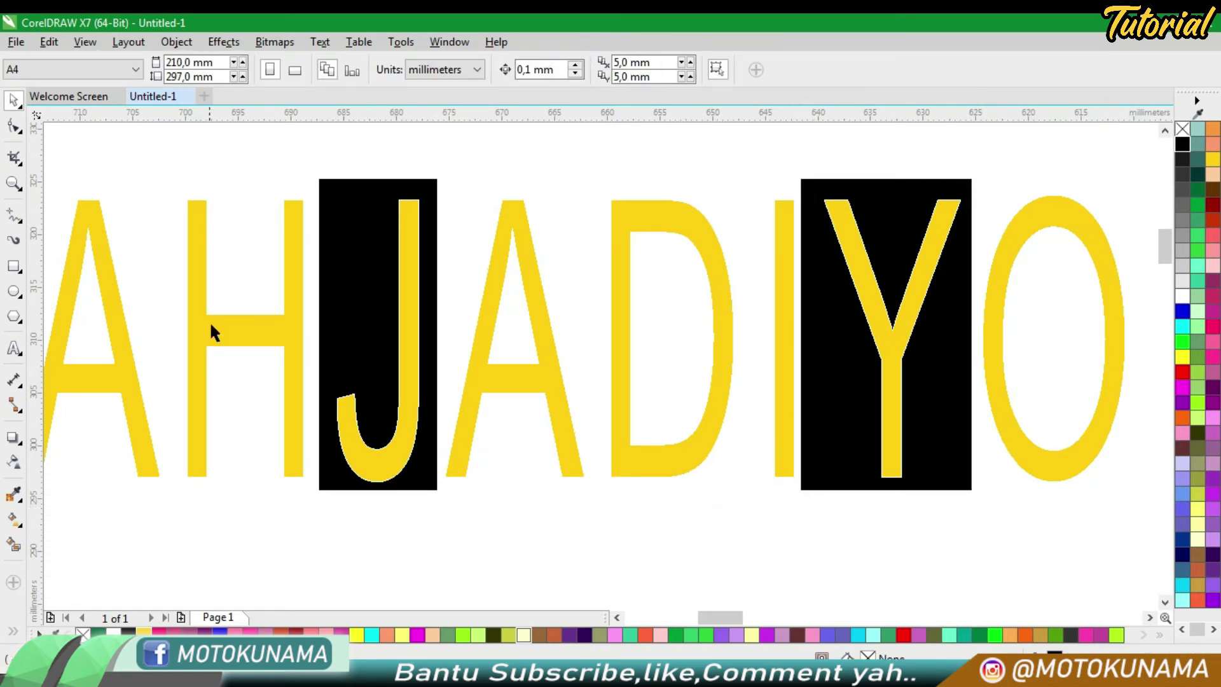
# Draw a rectangle about 312.6 mm wide and 43.3 mm high around the whole single-line text
pyautogui.click(14, 185)
pyautogui.scroll(-3, 178, 239)
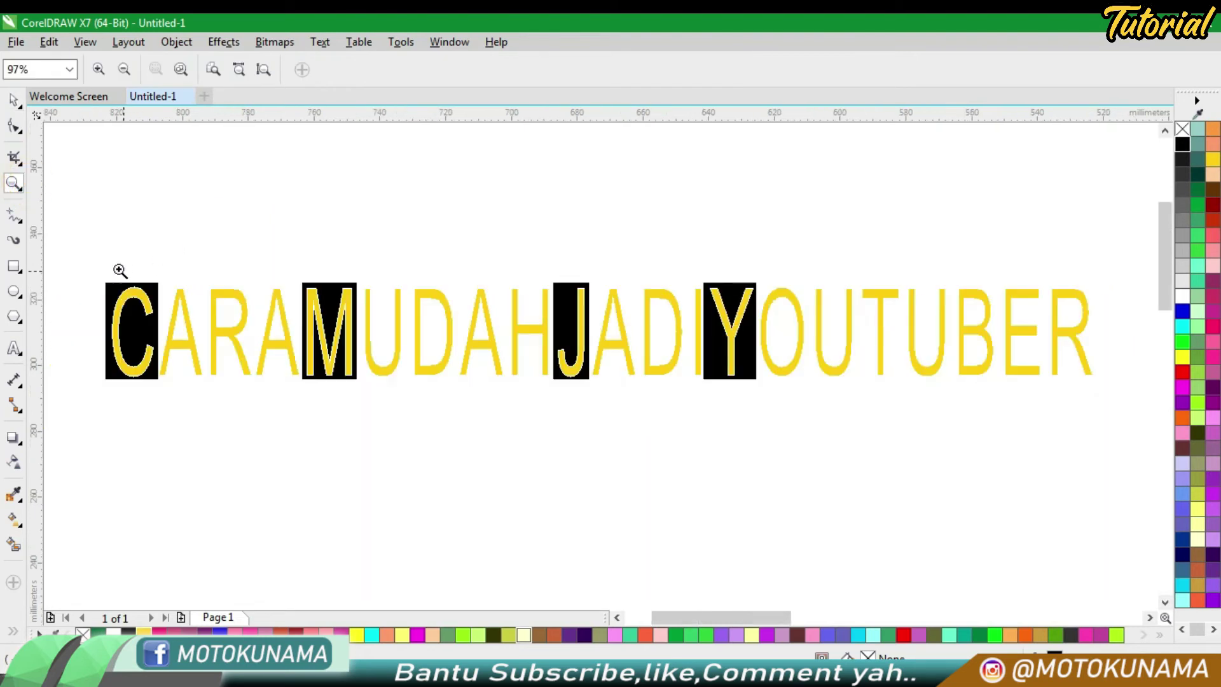
pyautogui.moveTo(71, 249); pyautogui.dragTo(1102, 455)
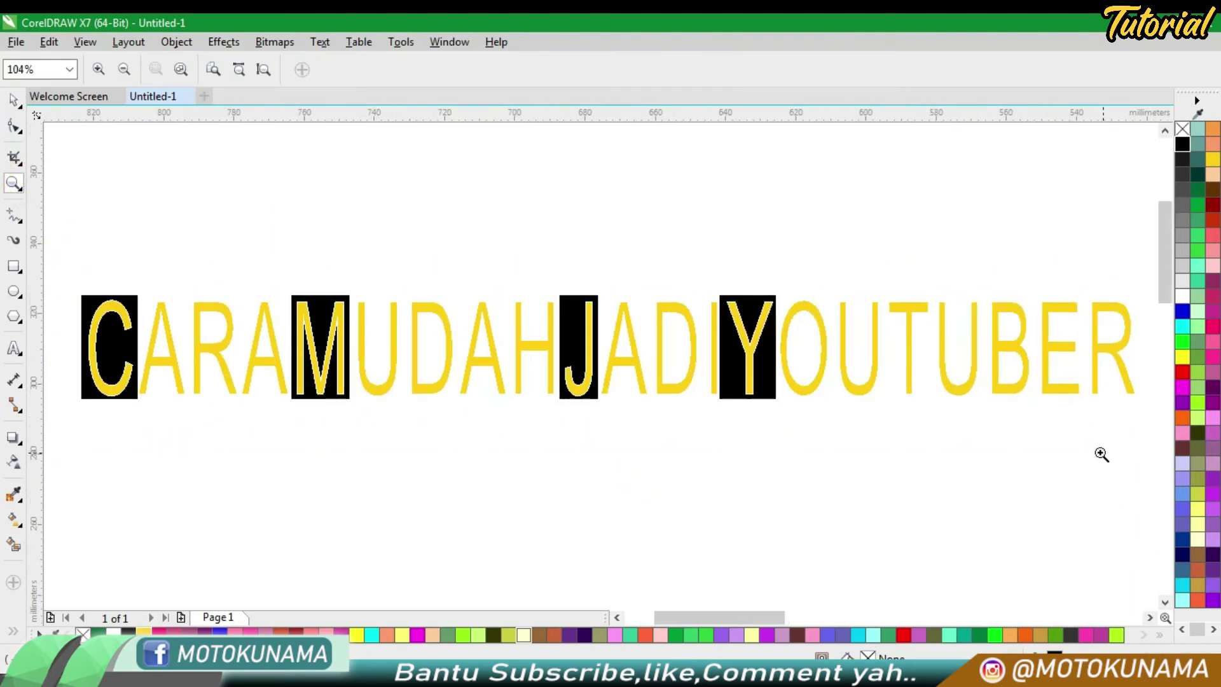
pyautogui.click(14, 267)
pyautogui.moveTo(58, 272); pyautogui.dragTo(1021, 423)
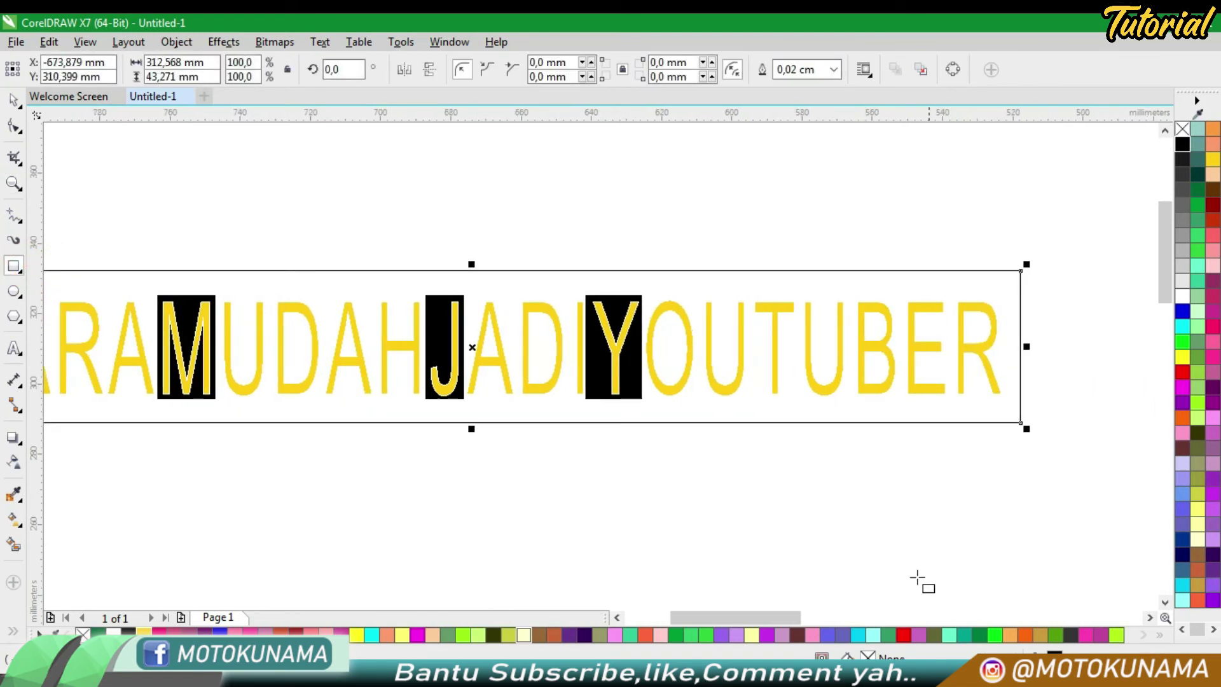
pyautogui.moveTo(800, 620); pyautogui.dragTo(781, 620)
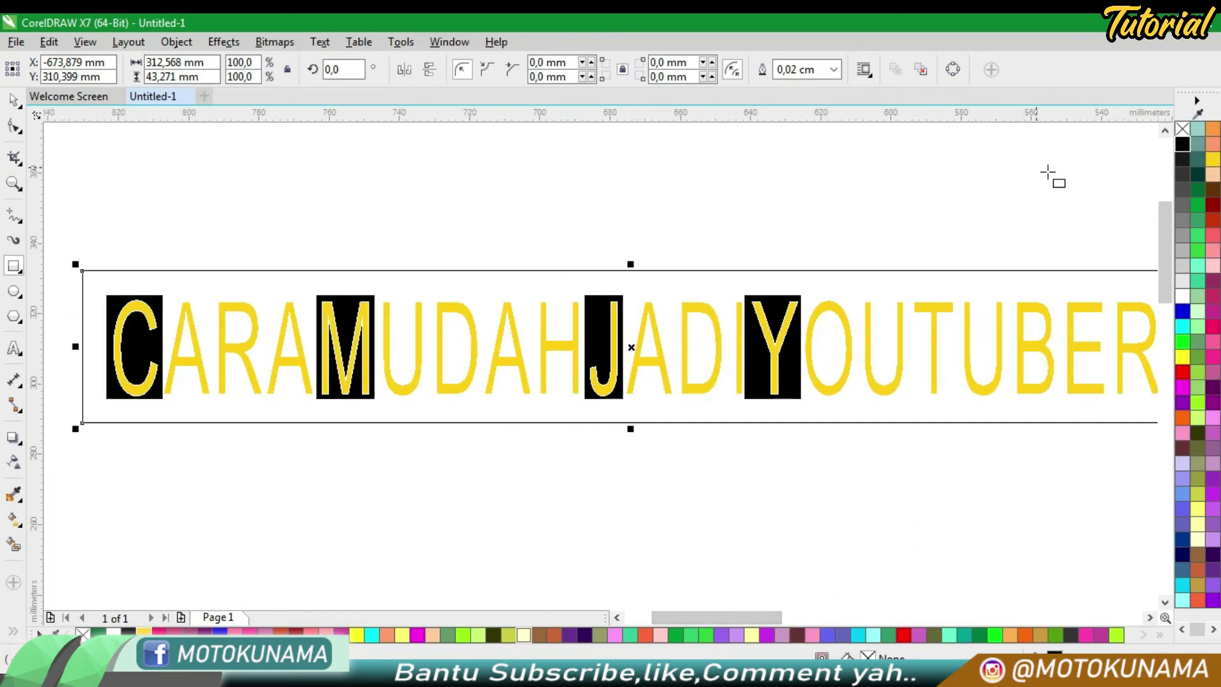
# Fill the large enclosing rectangle with dark green and send it to the back of the page
pyautogui.click(1198, 191)
pyautogui.rightClick(959, 316)
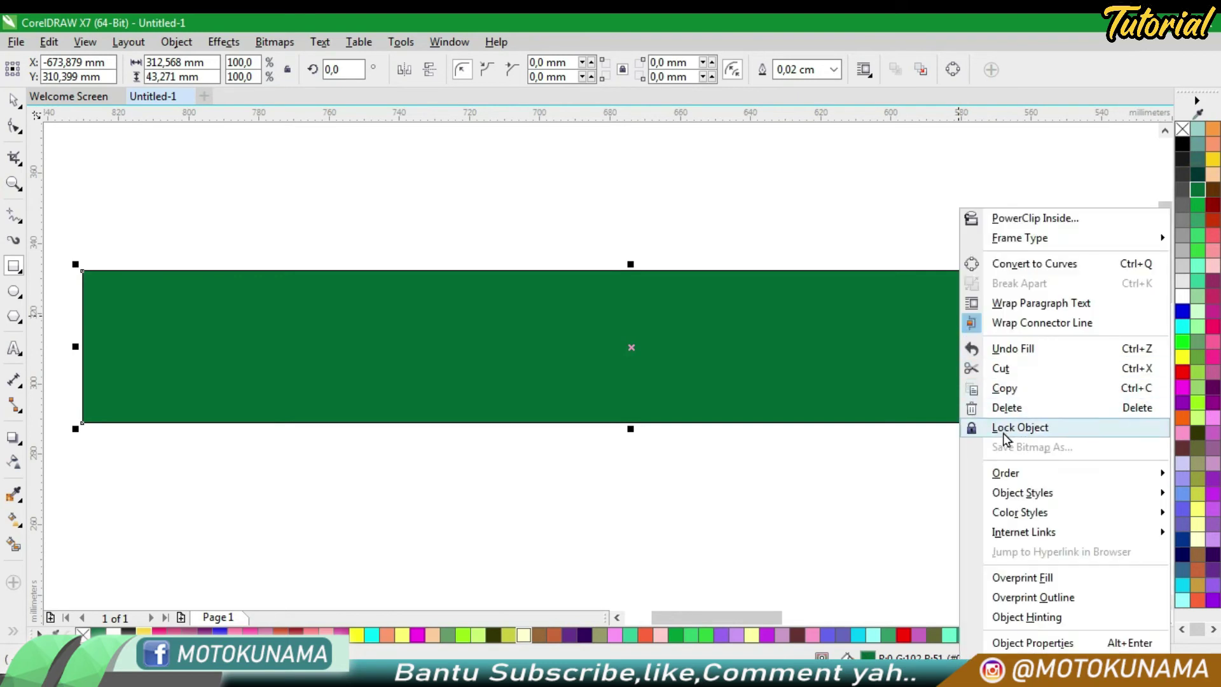
pyautogui.moveTo(980, 482)
pyautogui.click(914, 494)
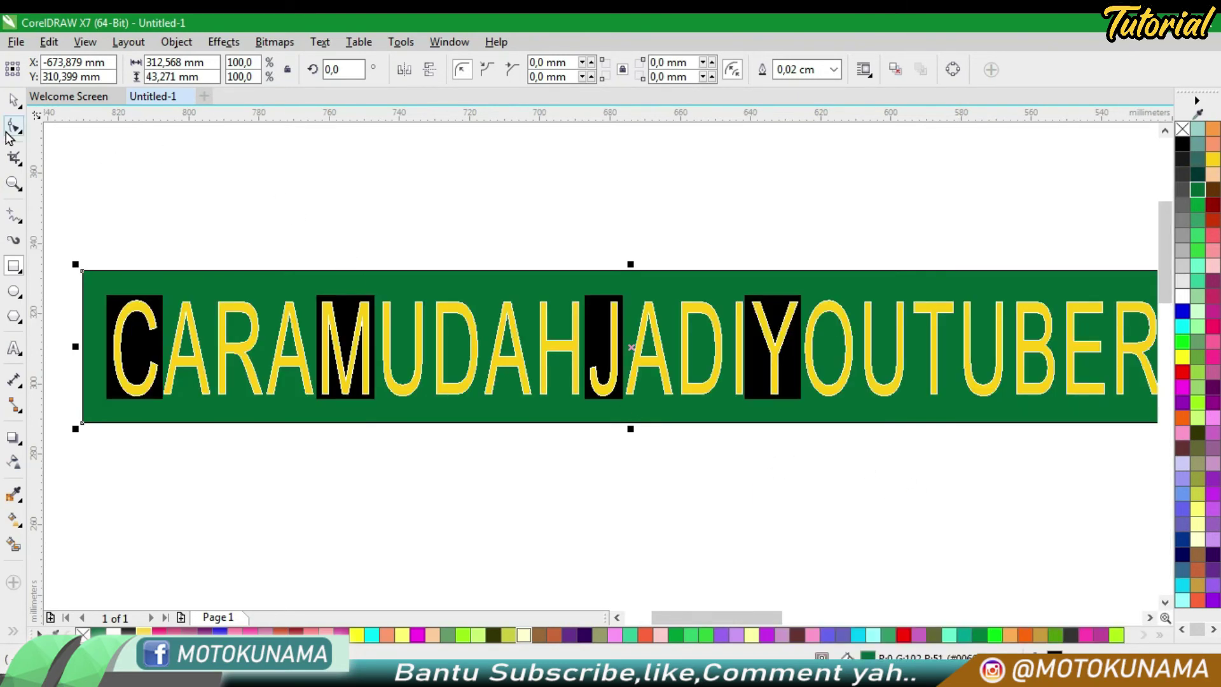
pyautogui.rightClick(125, 183)
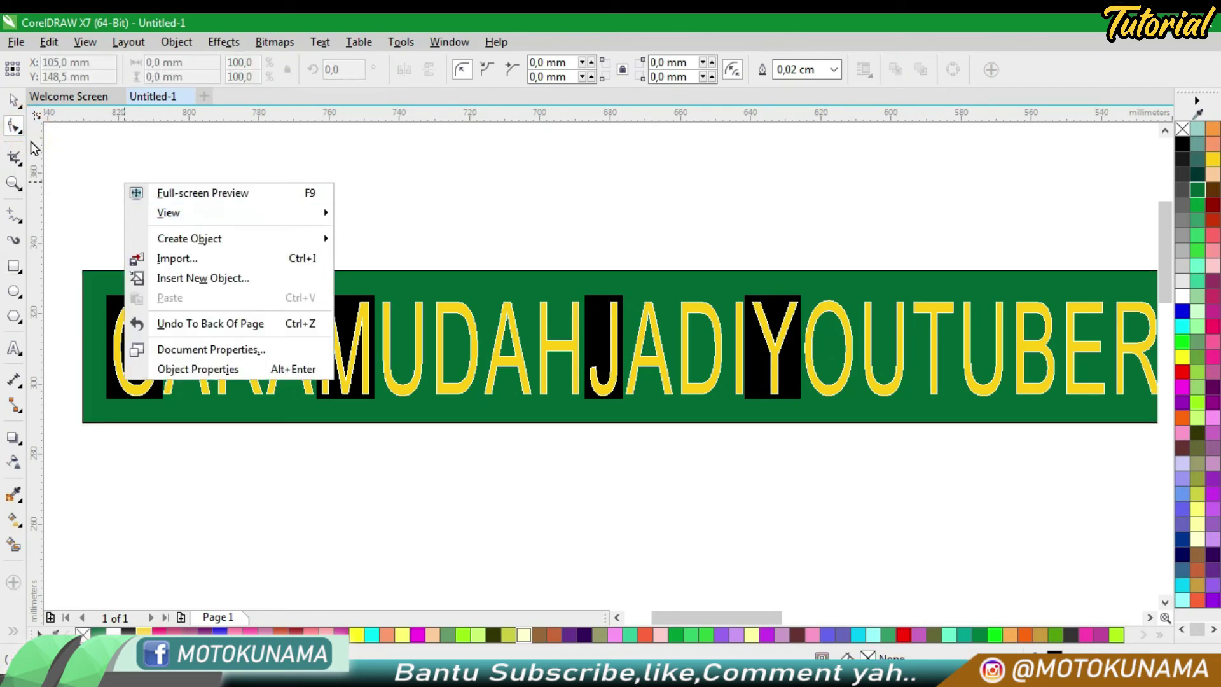
pyautogui.click(7, 99)
pyautogui.rightClick(142, 165)
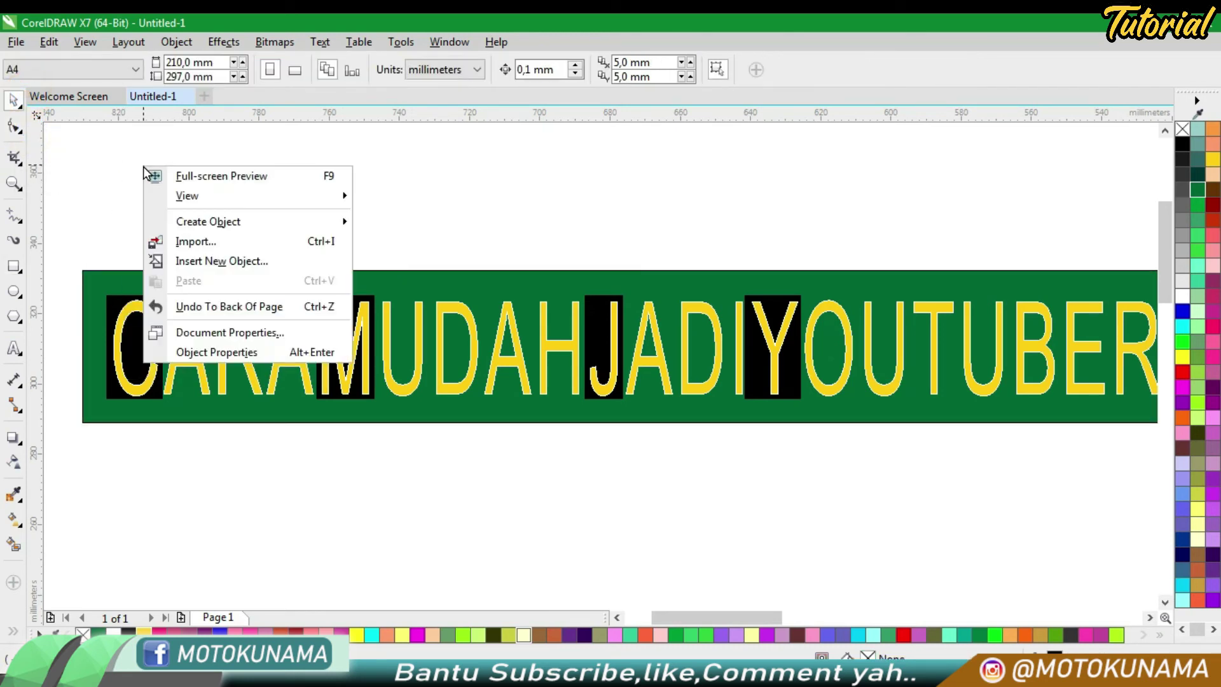
# Select the green background, black rectangles and all letters together and remove their outlines
pyautogui.click(13, 186)
pyautogui.scroll(-1, 228, 199)
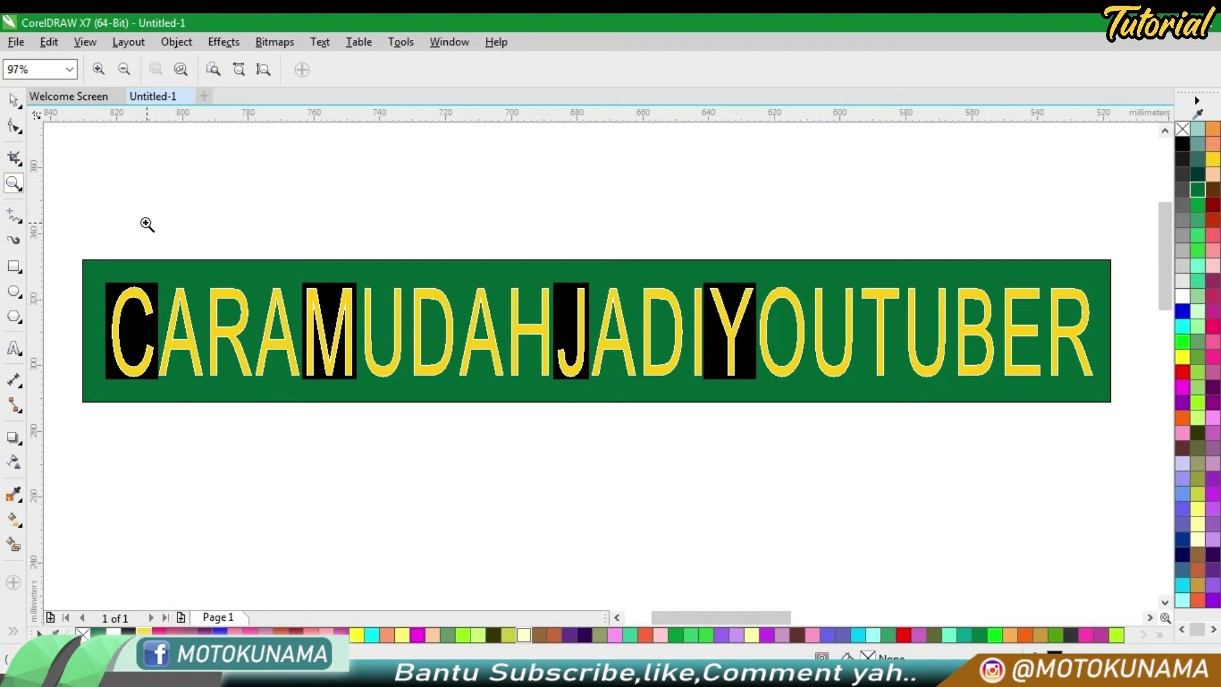
pyautogui.click(12, 102)
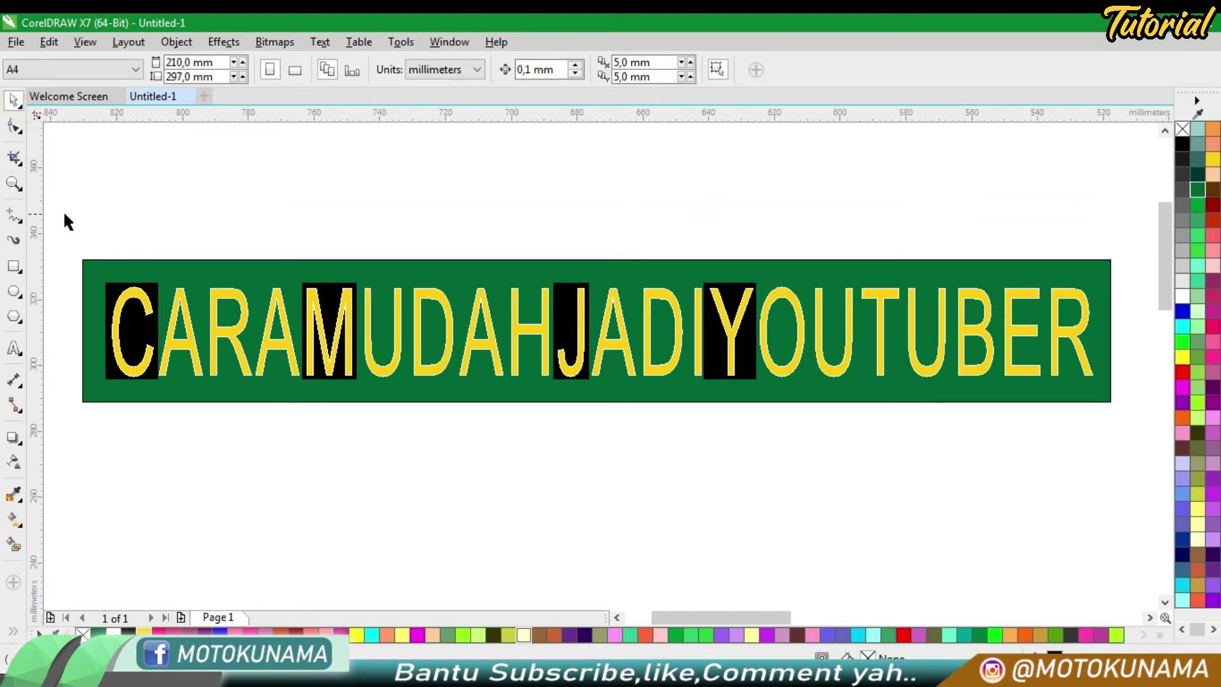
pyautogui.moveTo(63, 220); pyautogui.dragTo(1121, 444)
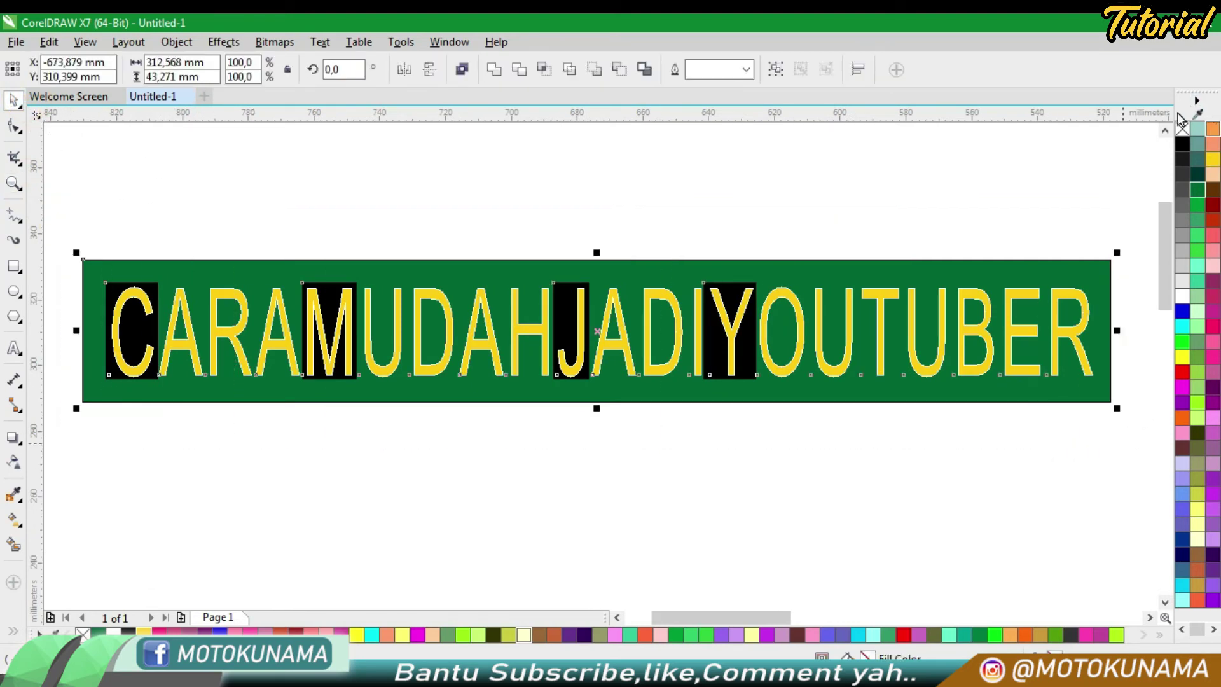
pyautogui.click(1178, 130)
pyautogui.click(948, 152)
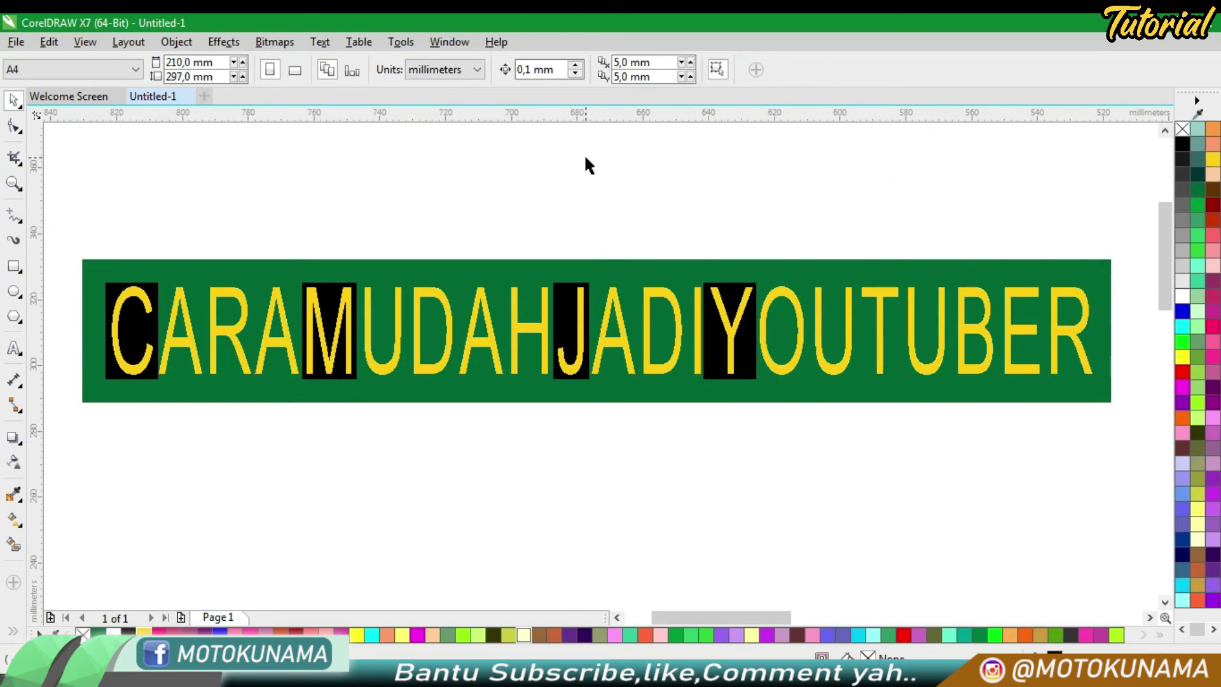